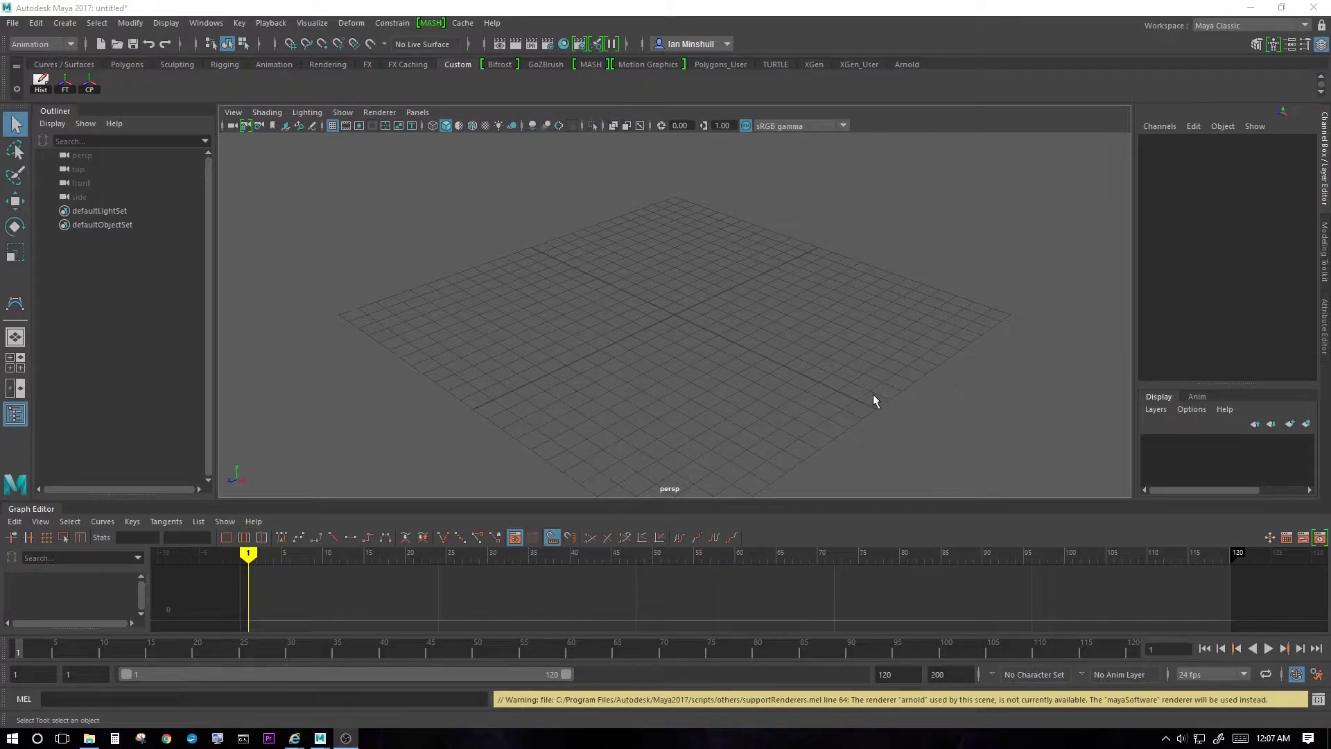
Step: Create a polygon cone, pCone1, from the Polygon Primitives menu
left_click_drag(838, 386, 902, 346, "alt")
middle_click_drag(901, 346, 886, 366, "alt")
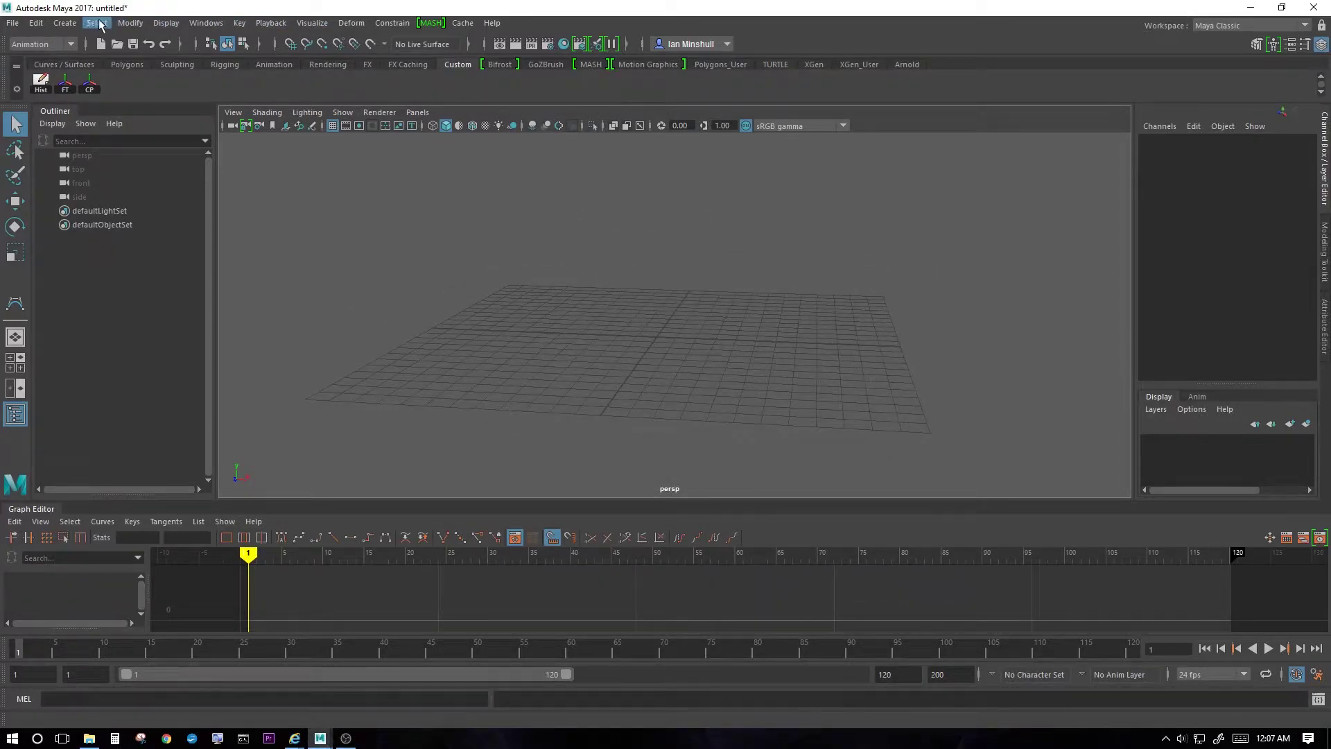
left_click(65, 25)
mouse_move(78, 69)
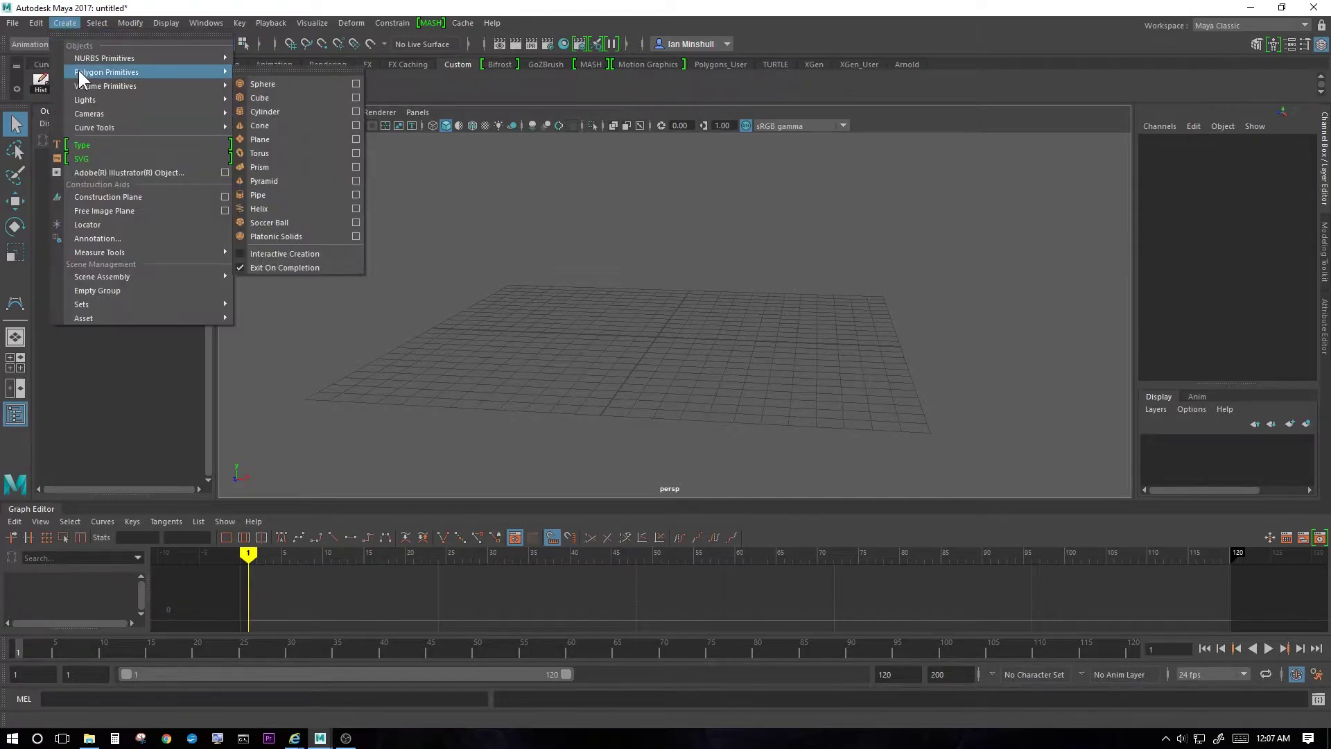
left_click(305, 126)
Step: Raise the cone about 4.36 units above the grid and select its faces
key("e")
key("w")
left_click_drag(658, 284, 712, 165)
left_click_drag(650, 228, 655, 212, "alt")
right_click(659, 222)
right_click_drag(659, 228, 659, 259)
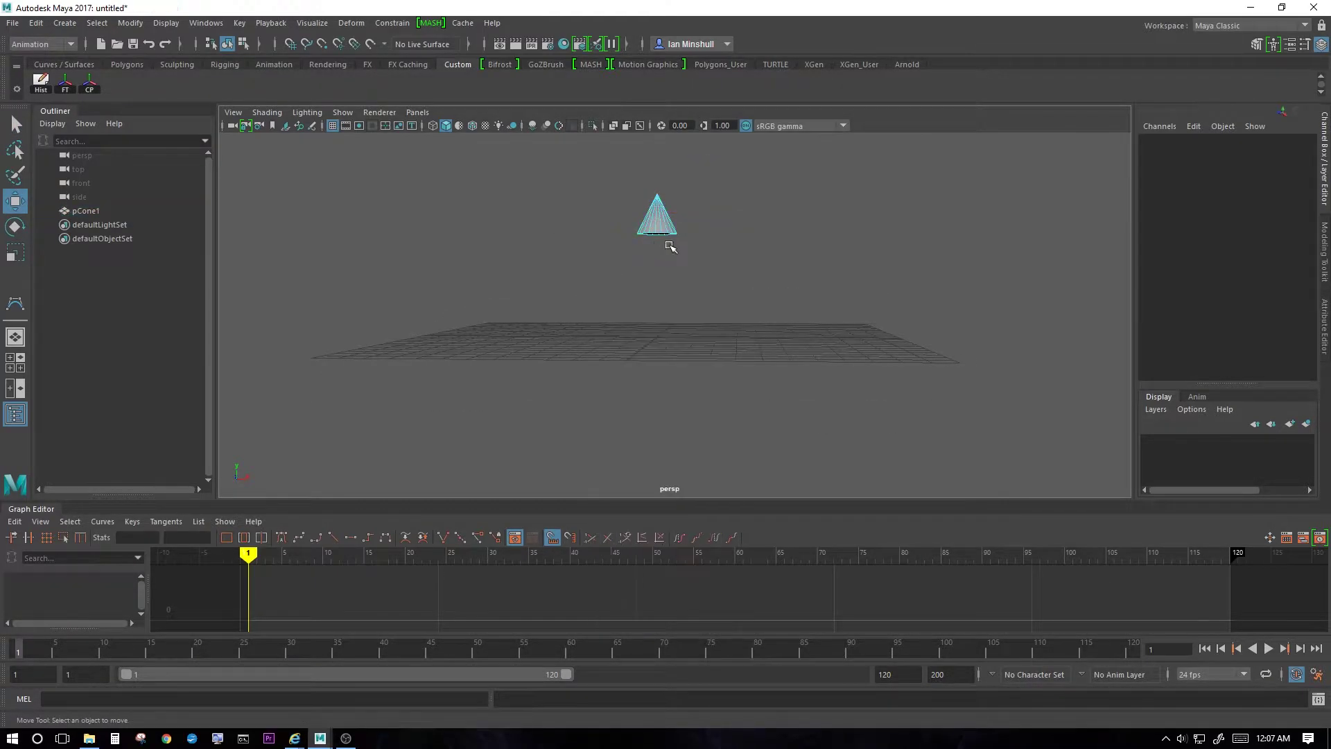
left_click_drag(695, 252, 631, 233)
Step: Select the cone's base face and switch the menu set to Modeling
left_click(652, 233)
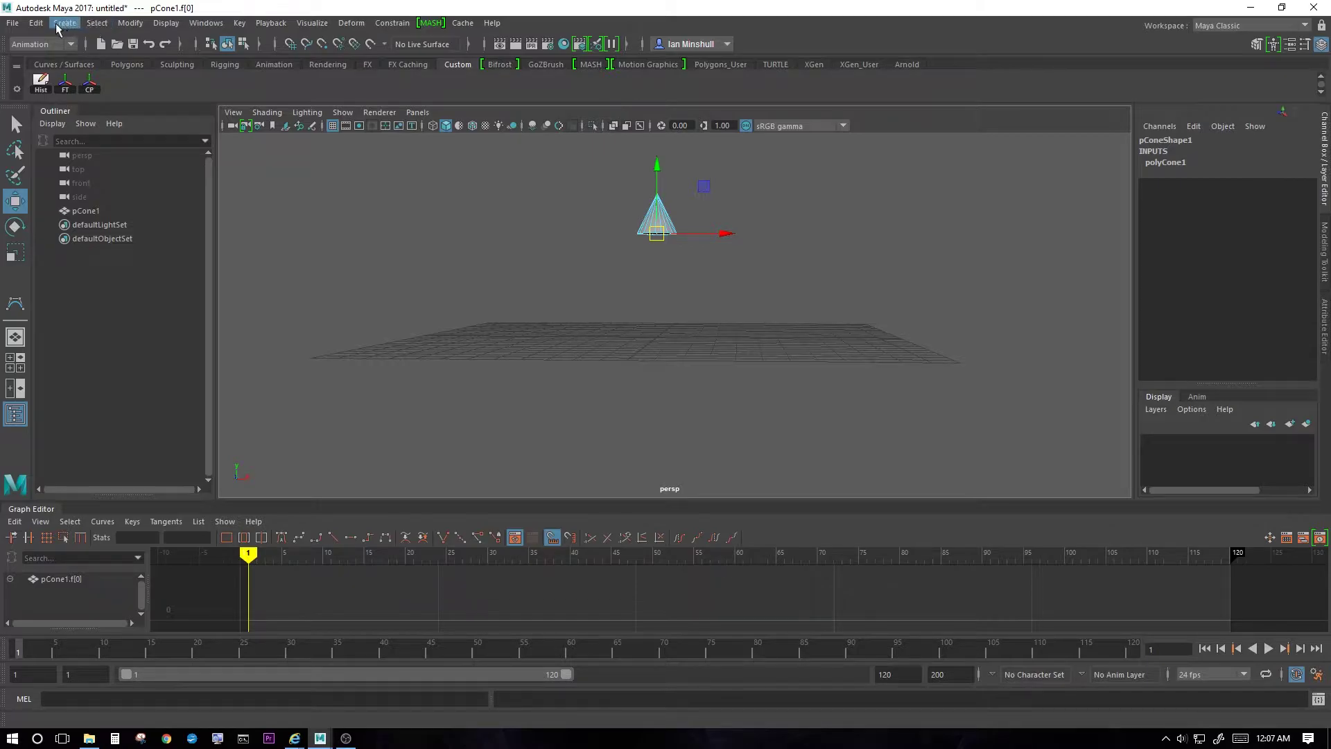
left_click(359, 24)
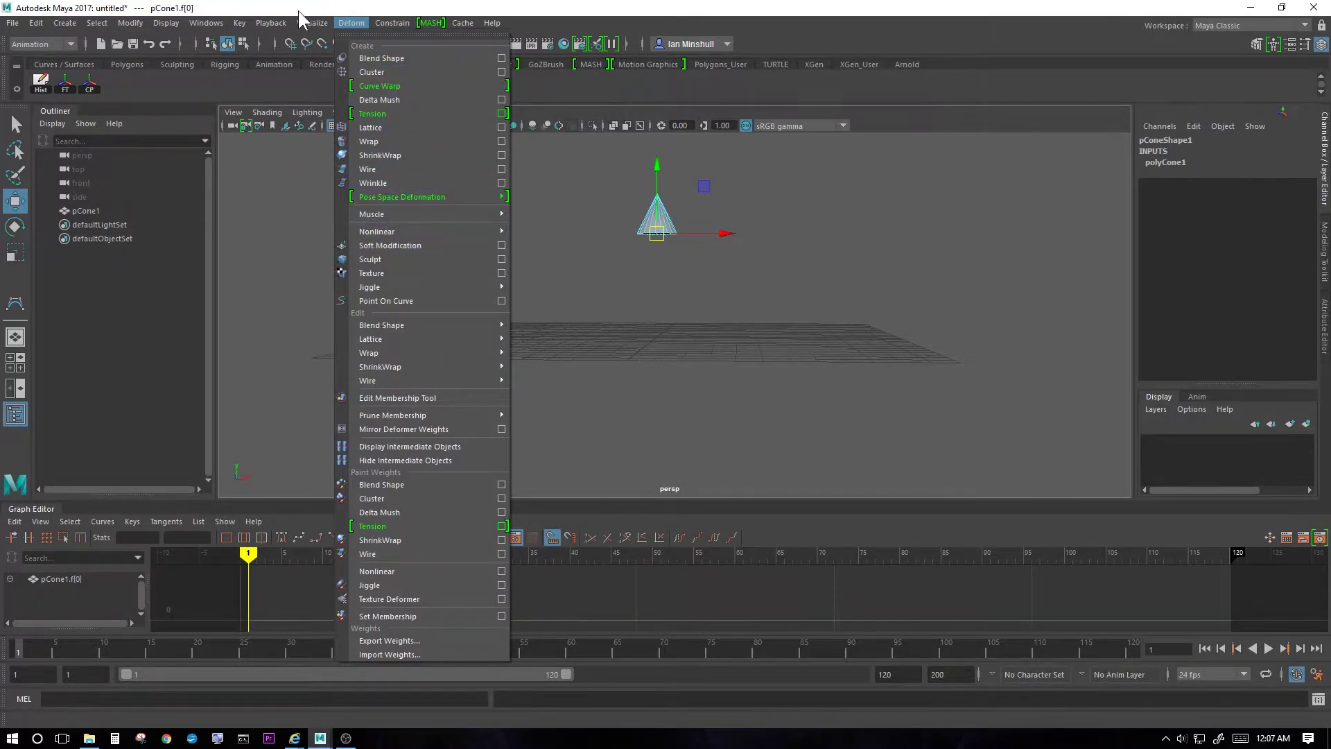
left_click(262, 22)
left_click(47, 48)
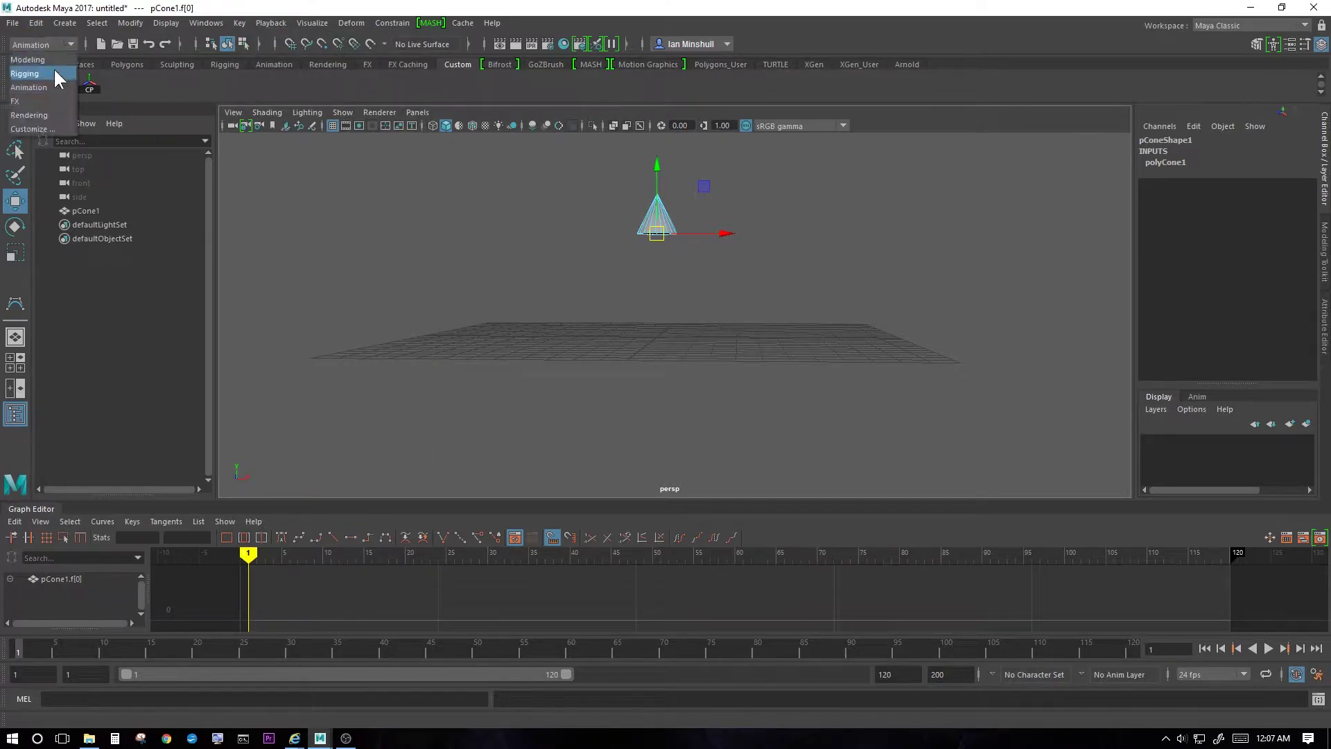
left_click(56, 65)
Step: Extrude the base face about 4.67 units downward into a long column
left_click(388, 24)
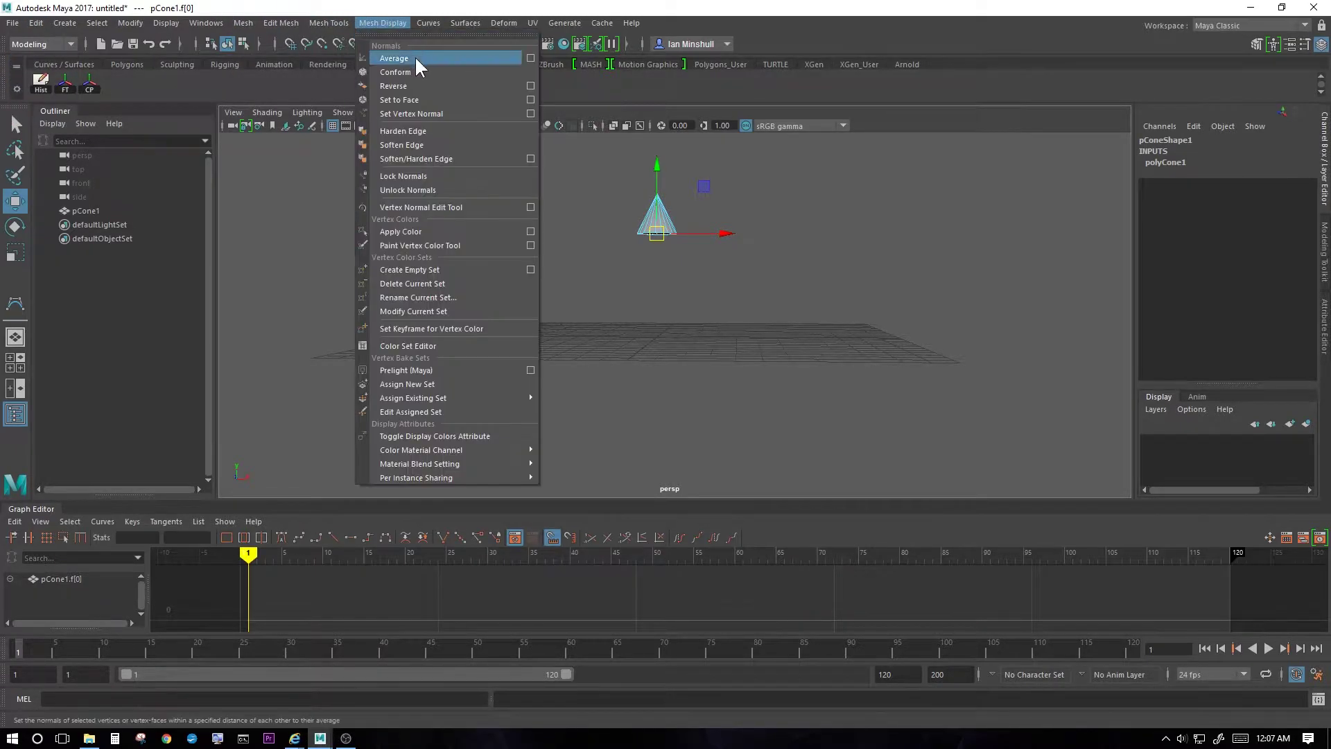
mouse_move(289, 31)
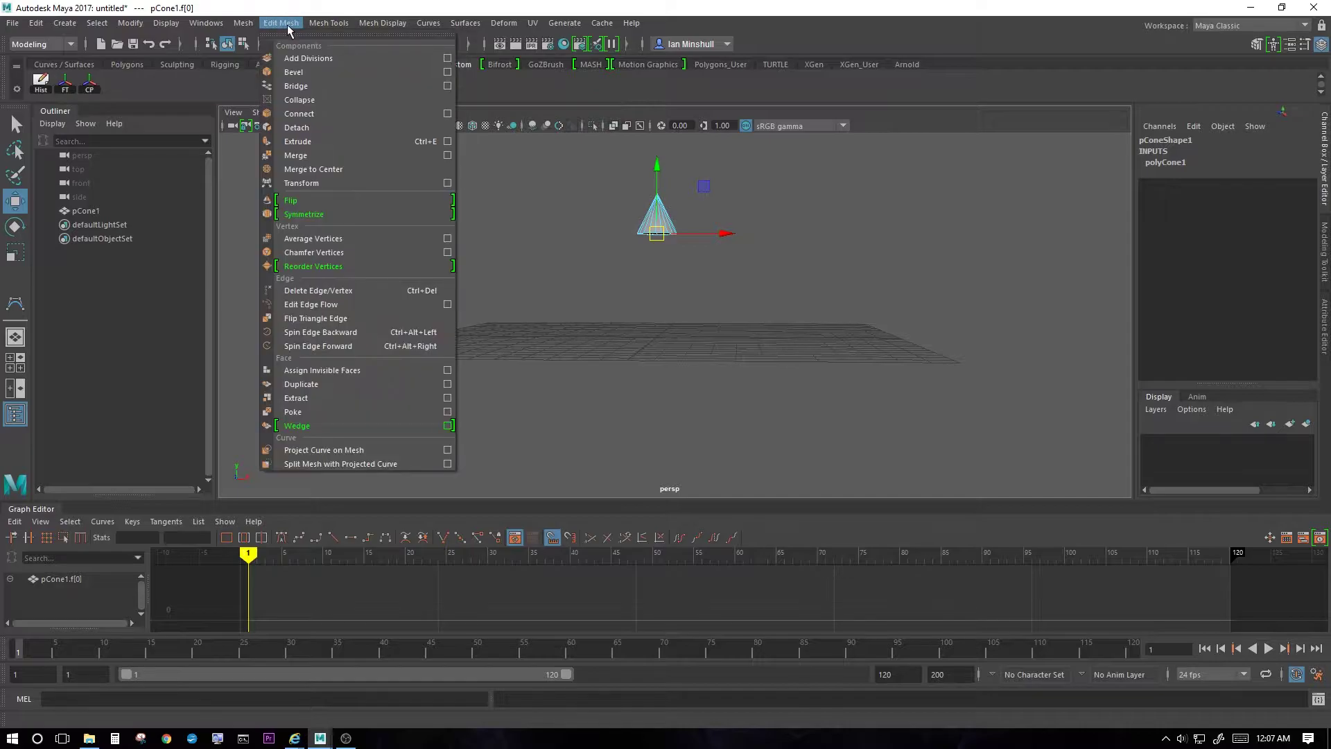
left_click(291, 141)
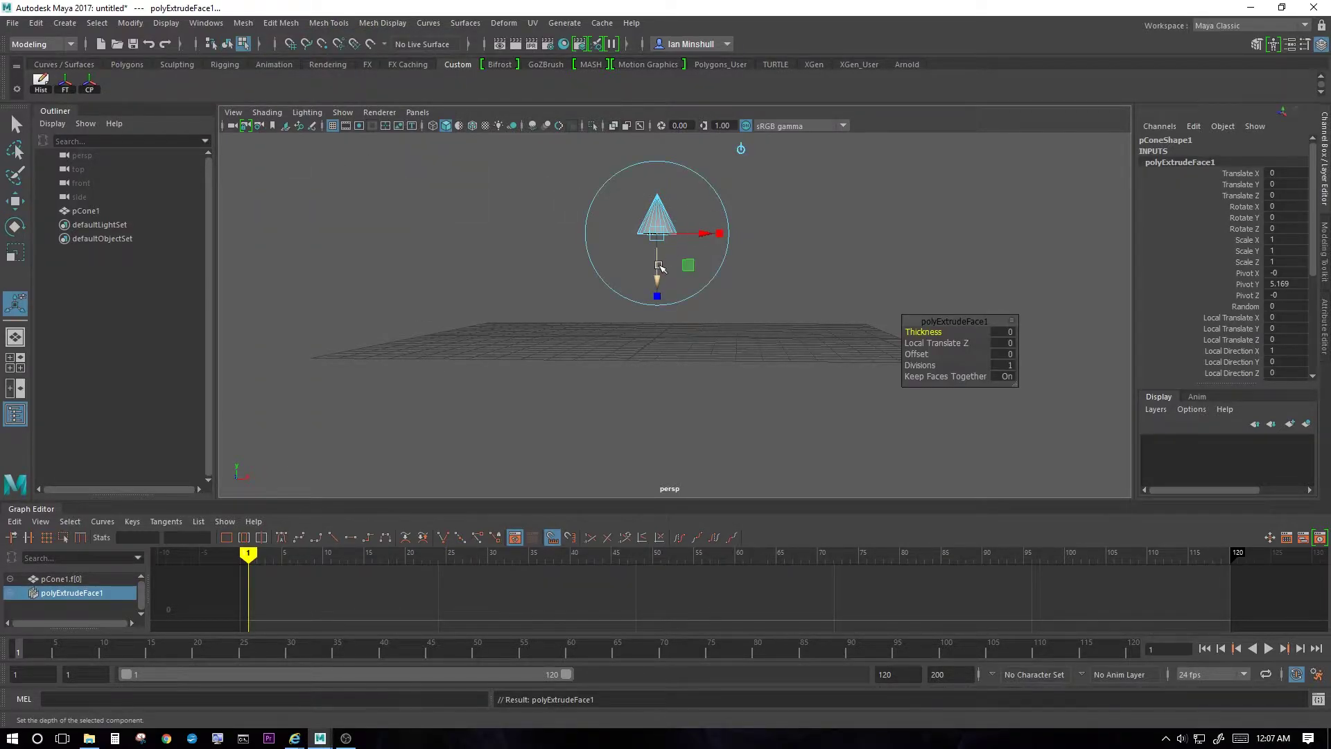
left_click_drag(658, 292, 668, 360)
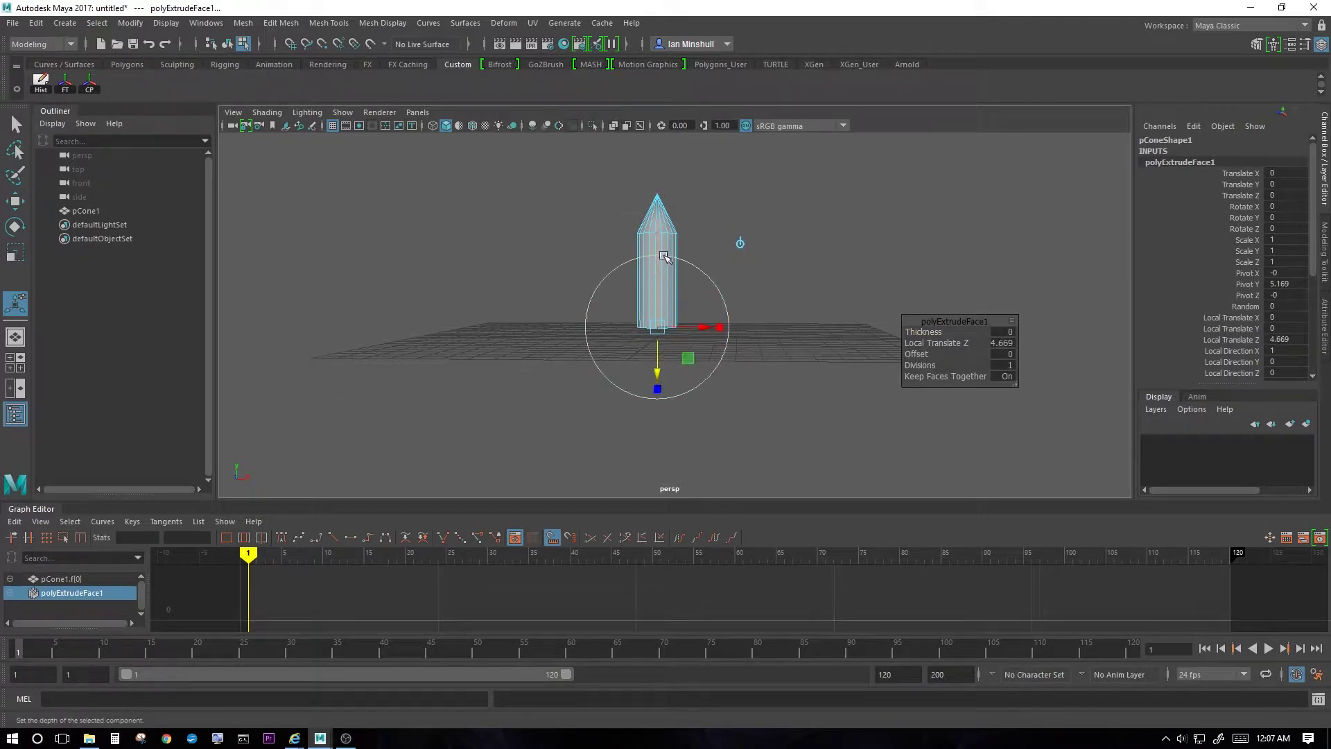
right_click_drag(666, 239, 720, 219)
Step: Delete the cone's history, freeze its transforms and centre its pivot
left_click_drag(658, 220, 787, 247, "alt")
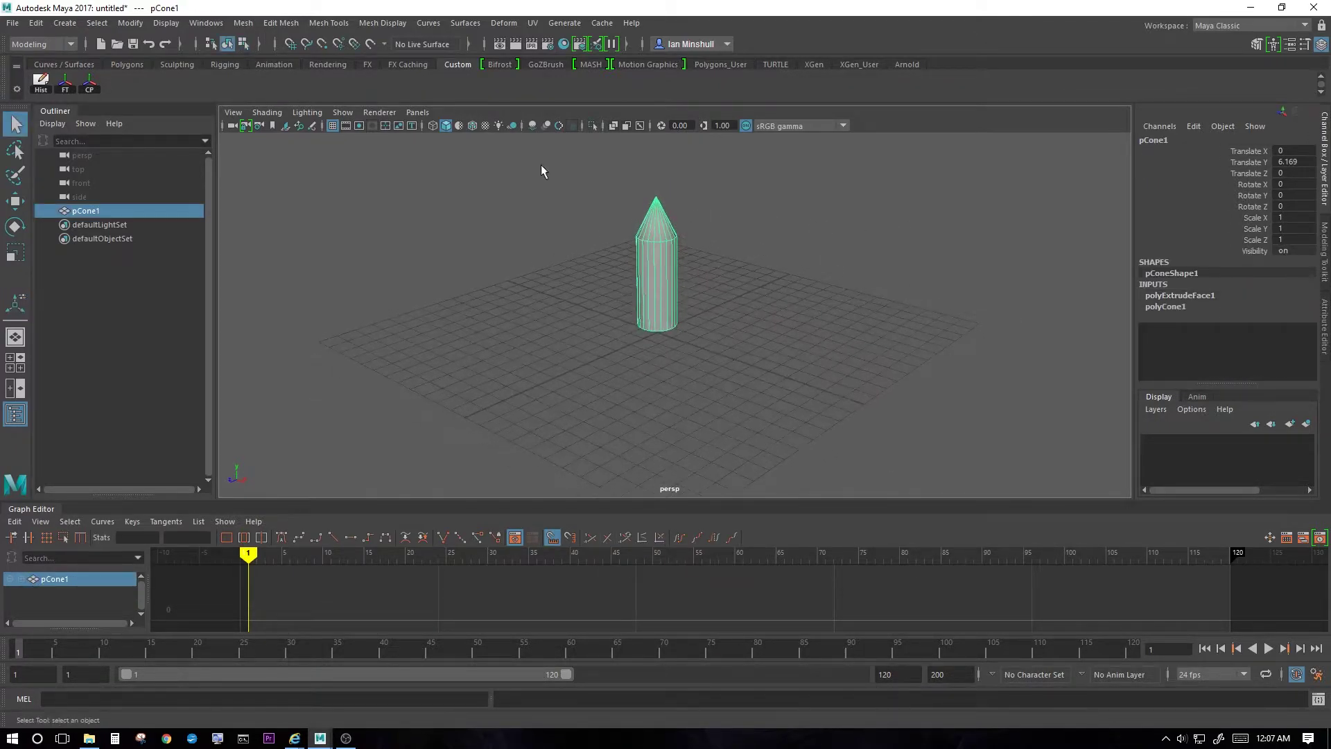
left_click(42, 89)
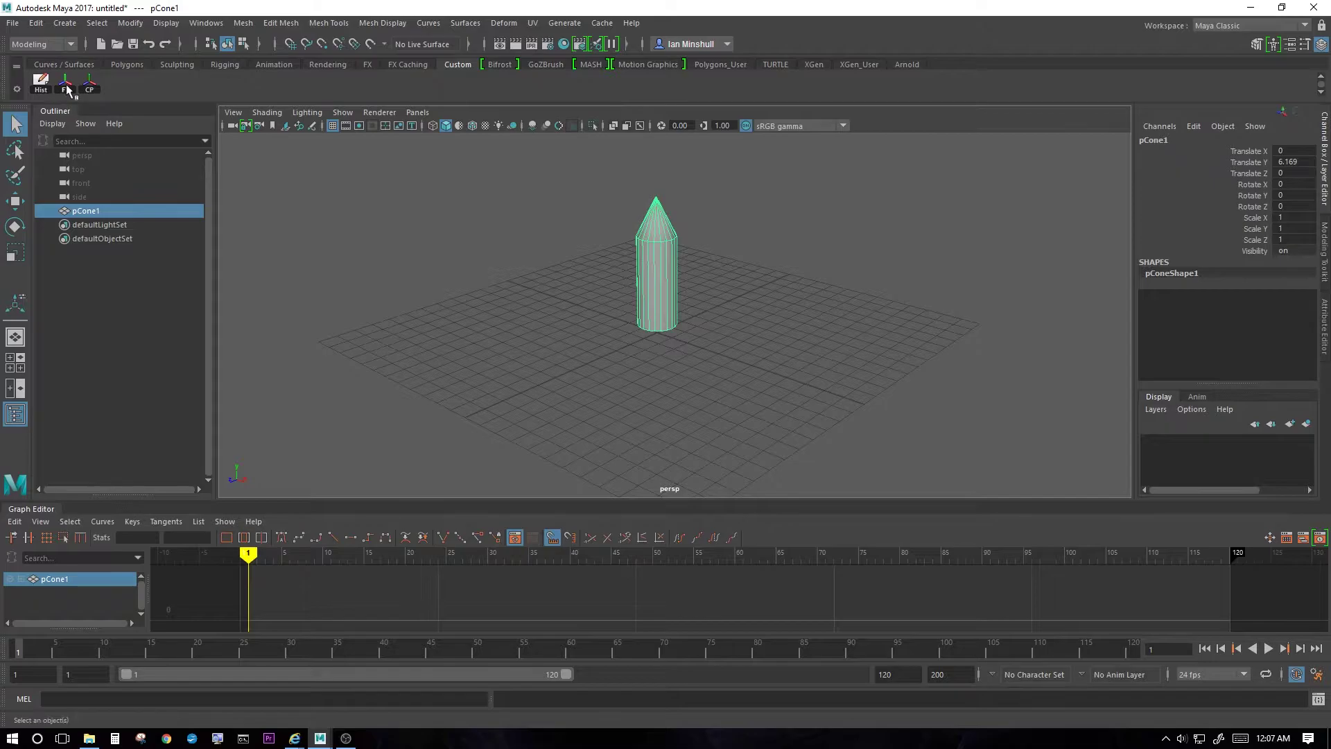
left_click(65, 84)
left_click(91, 88)
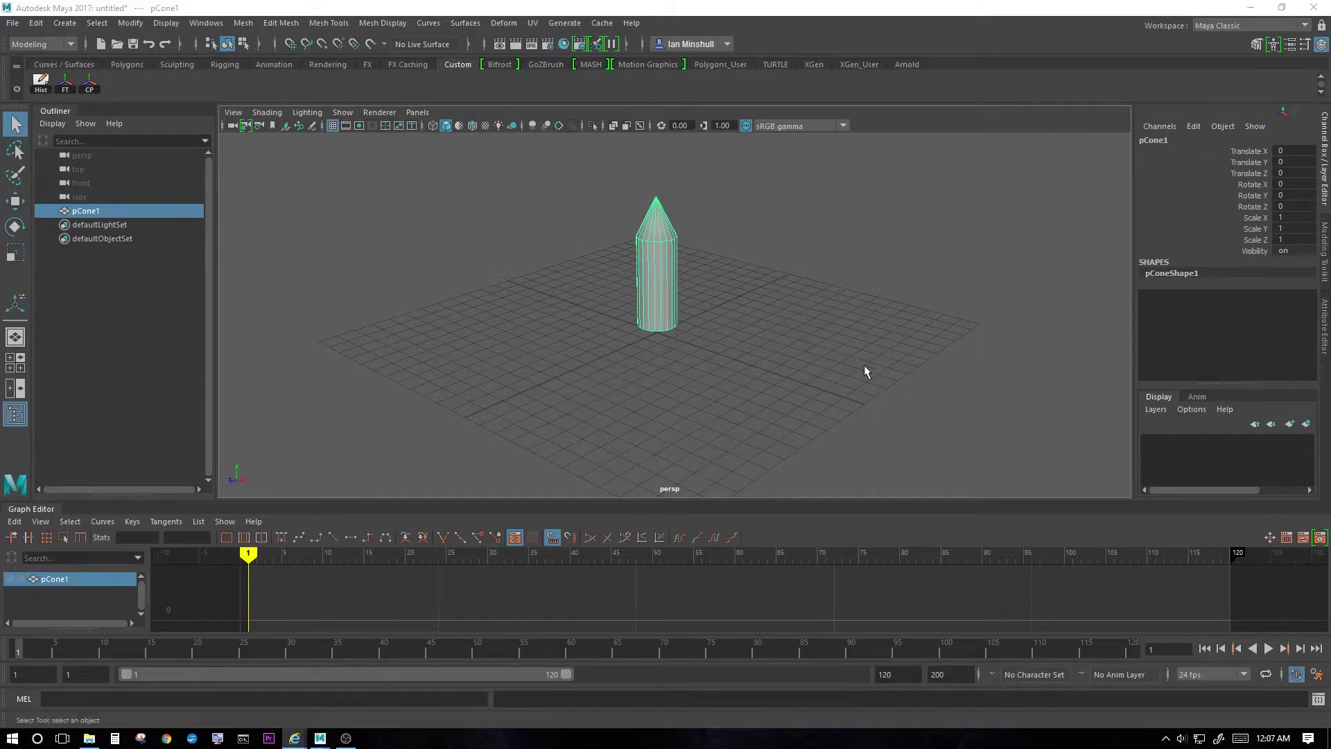
Step: Rename the cone to geo_rocket in the Channel Box
left_click_drag(707, 253, 604, 291, "alt")
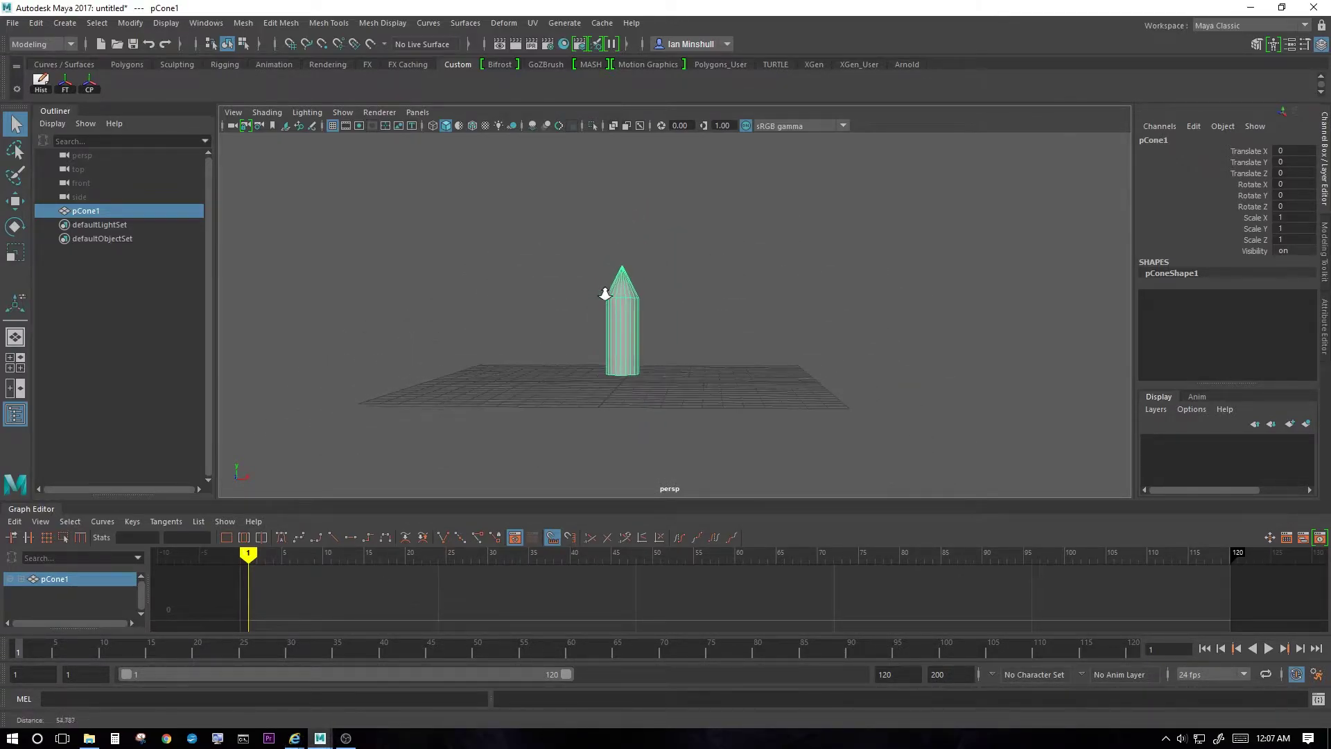
left_click(1164, 140)
type("c")
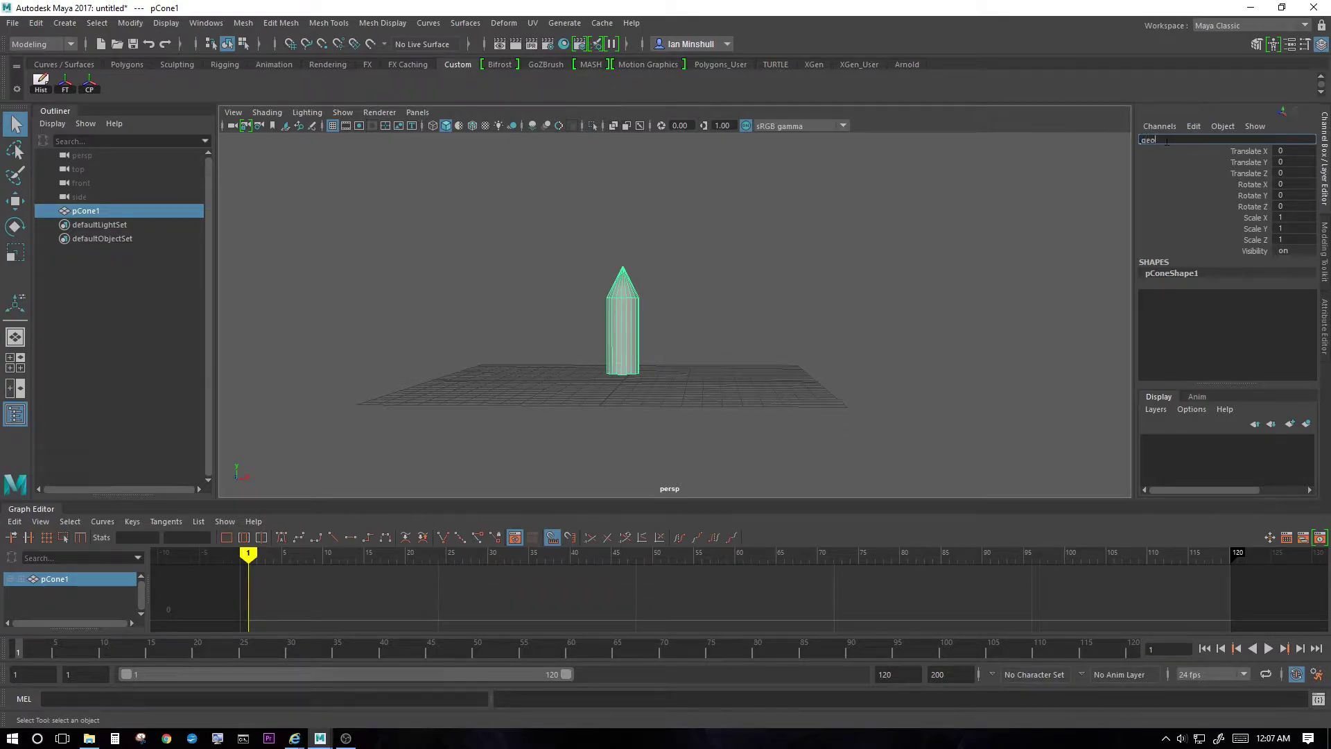
type("eo_rocket")
key("Return")
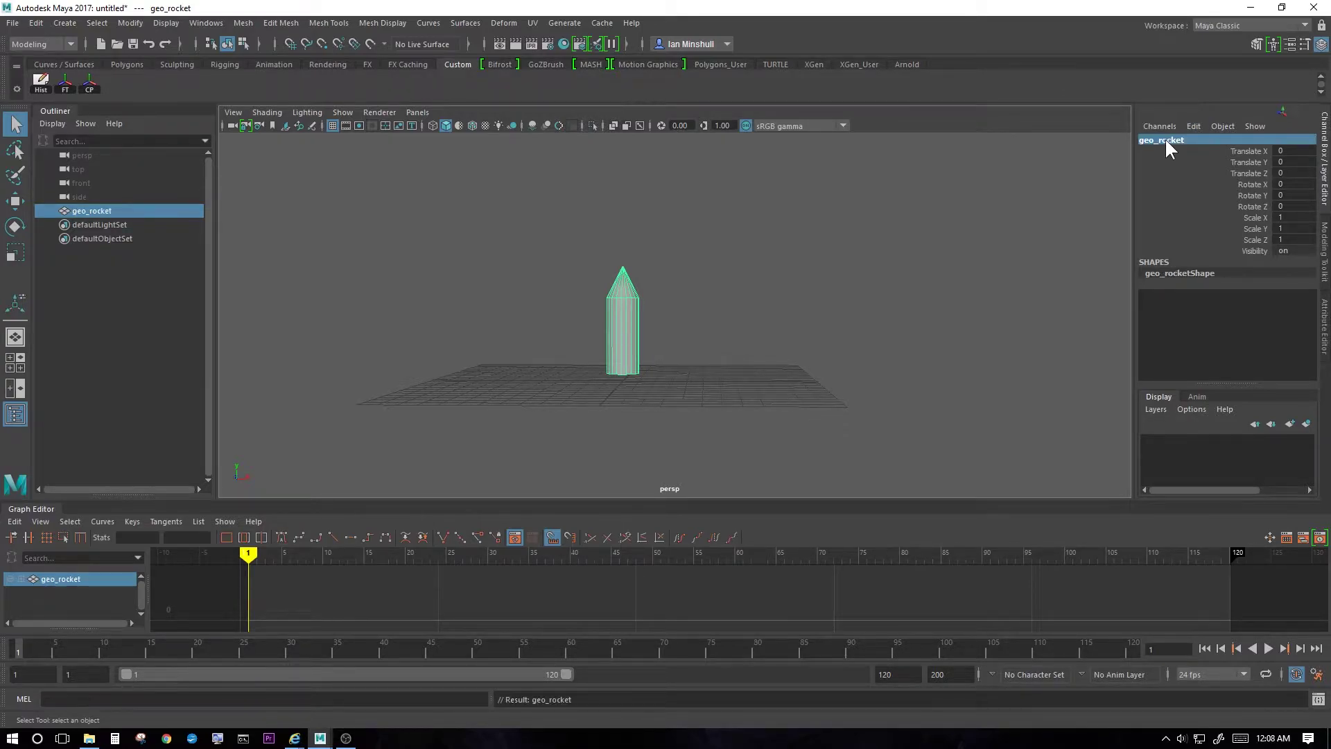
left_click_drag(622, 337, 667, 314, "alt")
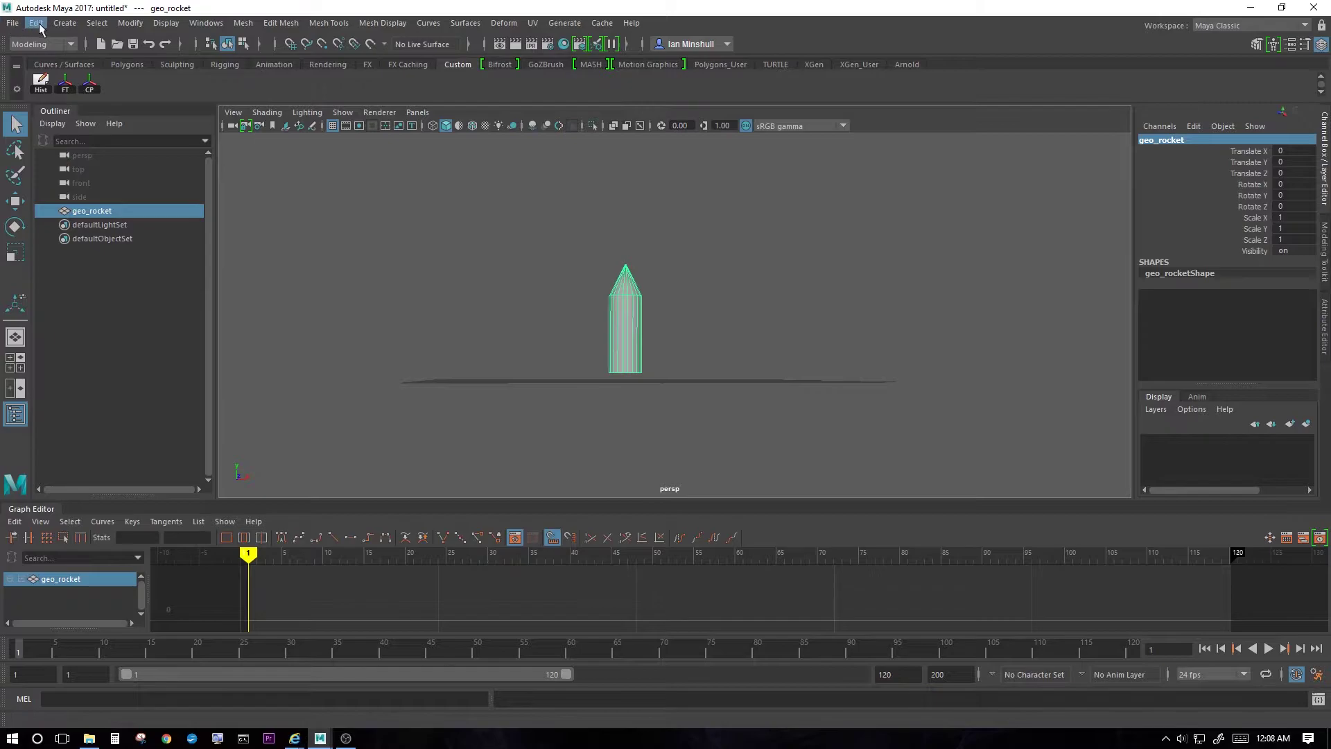
Step: With the CV Curve Tool, draw an S-shaped arc of CVs in the side view
left_click(68, 23)
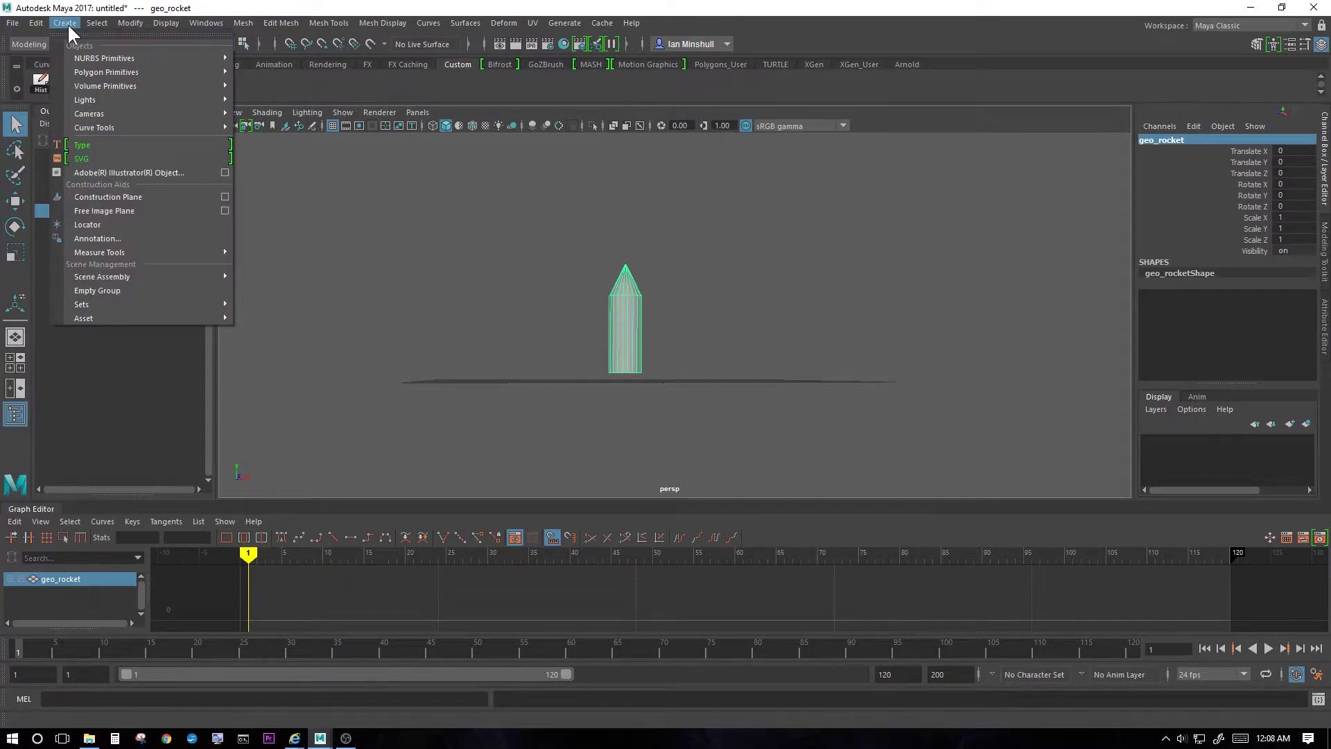
mouse_move(105, 127)
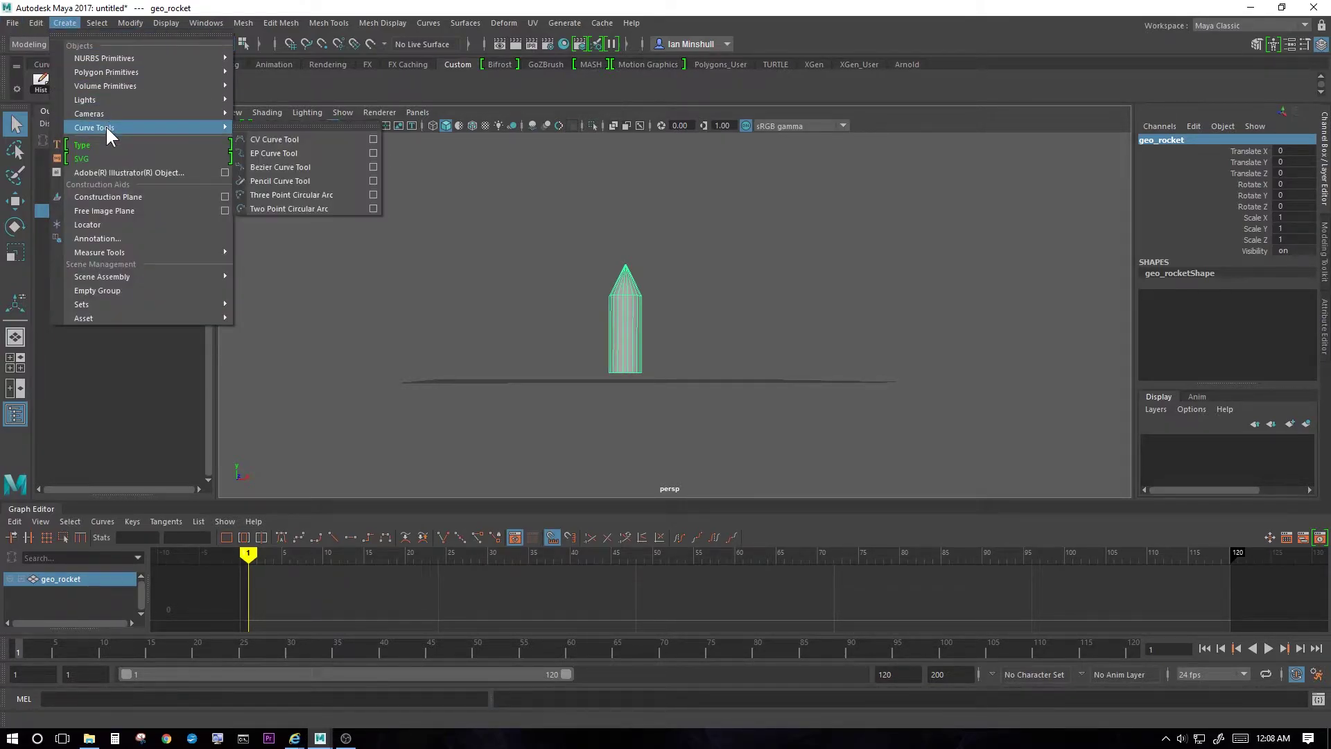
left_click(279, 140)
key("space")
left_click_drag(753, 319, 834, 319)
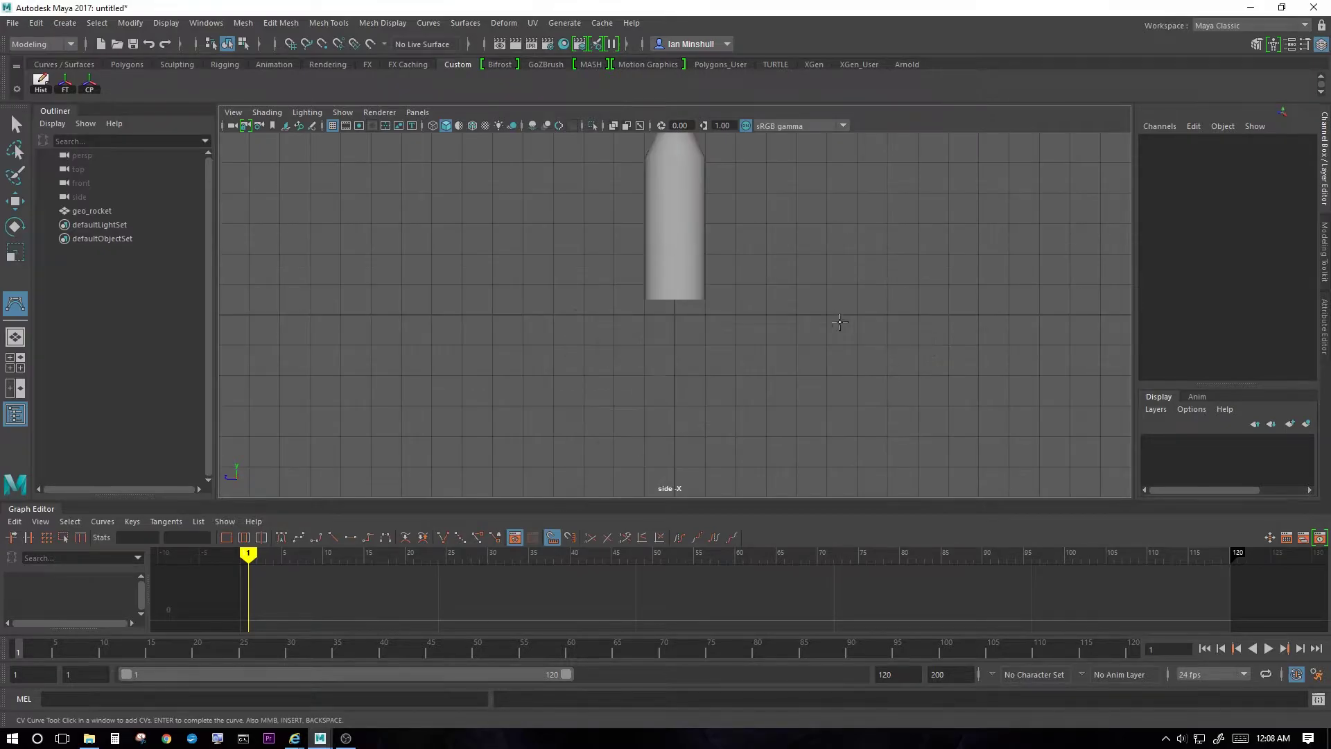
left_click(888, 316)
left_click(885, 258)
left_click(860, 214)
left_click(802, 182)
left_click(747, 169)
left_click(683, 192)
left_click(635, 241)
left_click(547, 323)
left_click(483, 293)
left_click(444, 210)
left_click(406, 151)
Step: Back in perspective, add CVs looping the curve around the rocket
key("space")
left_click_drag(346, 170, 347, 118)
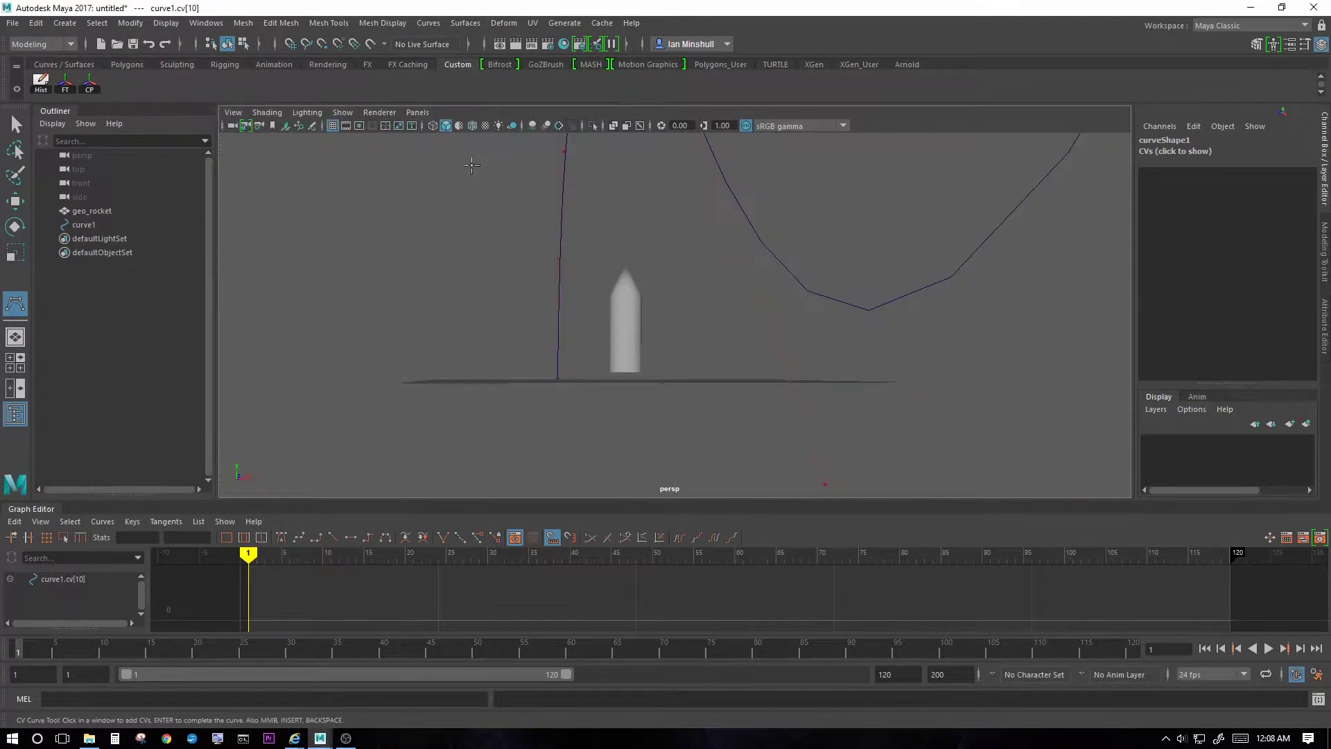
left_click_drag(478, 166, 410, 194, "alt")
scroll(457, 243, "down", 6)
left_click(475, 418)
left_click(428, 303)
left_click(471, 224)
left_click(558, 175)
left_click(697, 158)
left_click(845, 196)
left_click(829, 346)
left_click(785, 404)
Step: Add an inner loop of CVs around the rocket and finish curve1
left_click(748, 419)
left_click(621, 404)
left_click(558, 324)
left_click(563, 242)
left_click(658, 191)
left_click(792, 195)
left_click(784, 285)
left_click(733, 355)
left_click_drag(673, 362, 803, 257, "alt")
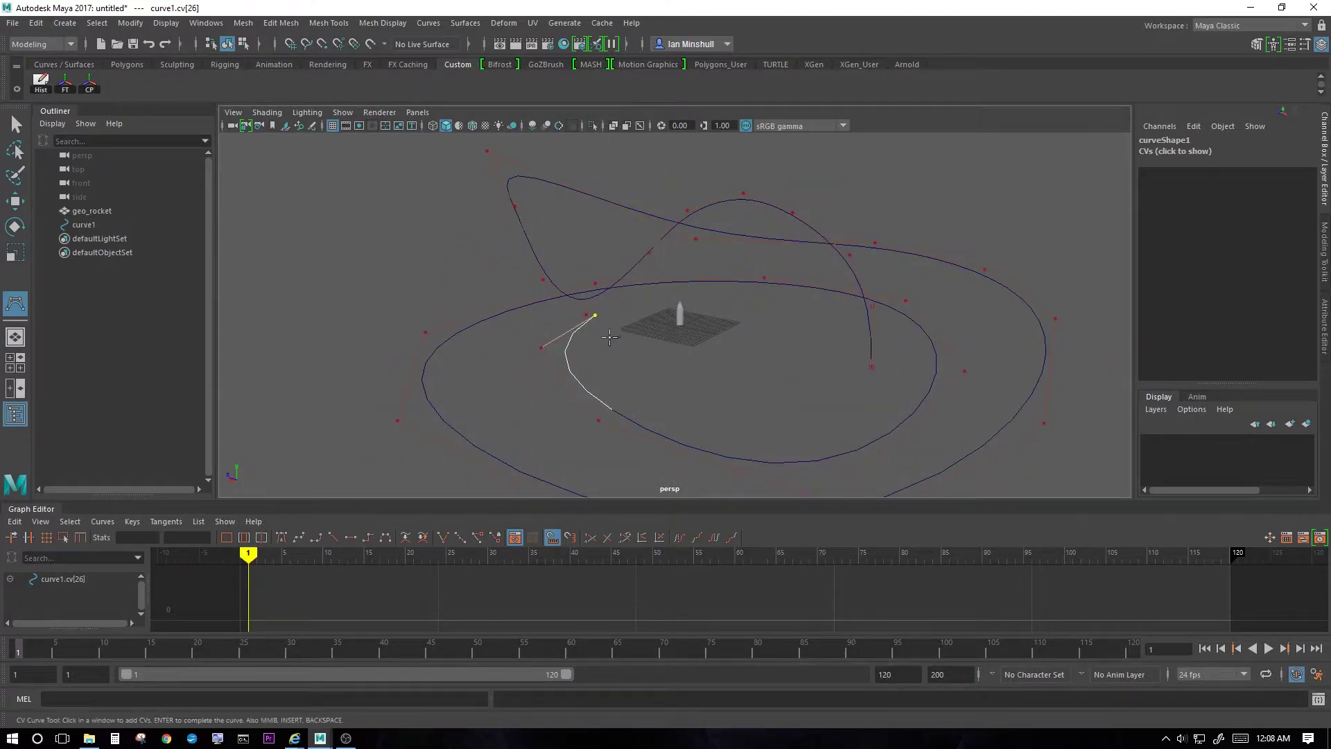
key("q")
left_click_drag(688, 288, 762, 240, "alt")
Step: Turn on Snap to Curves and slide geo_rocket onto curve1
left_click(673, 311)
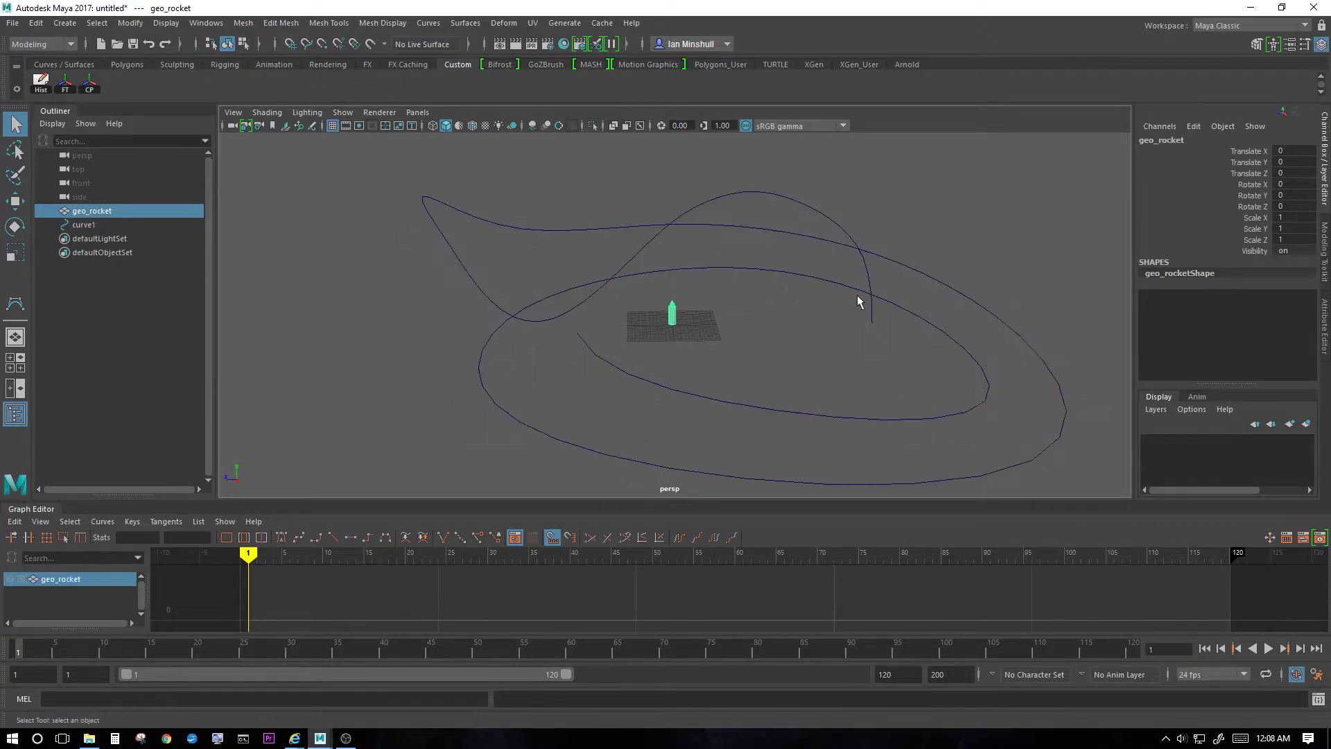
left_click_drag(862, 298, 615, 198, "alt")
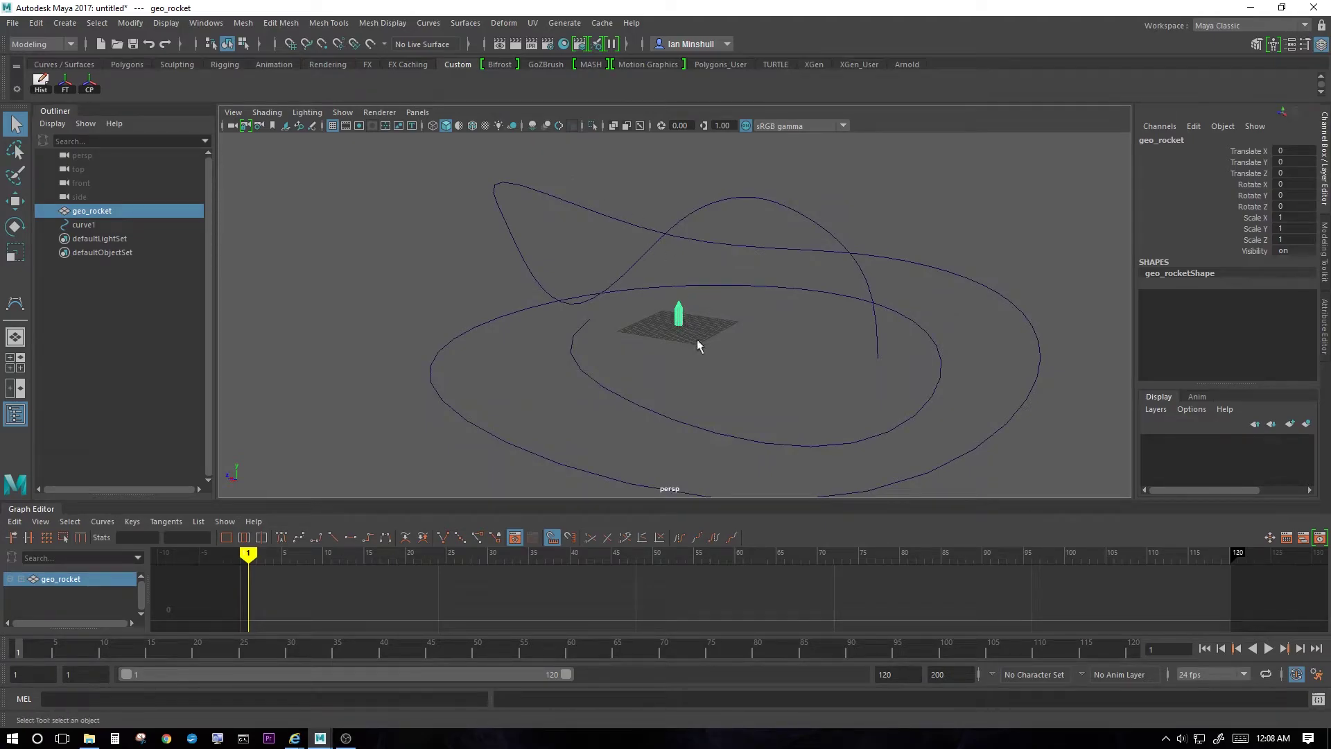
left_click(306, 46)
key("w")
left_click_drag(681, 318, 883, 338)
left_click(879, 344, "shift")
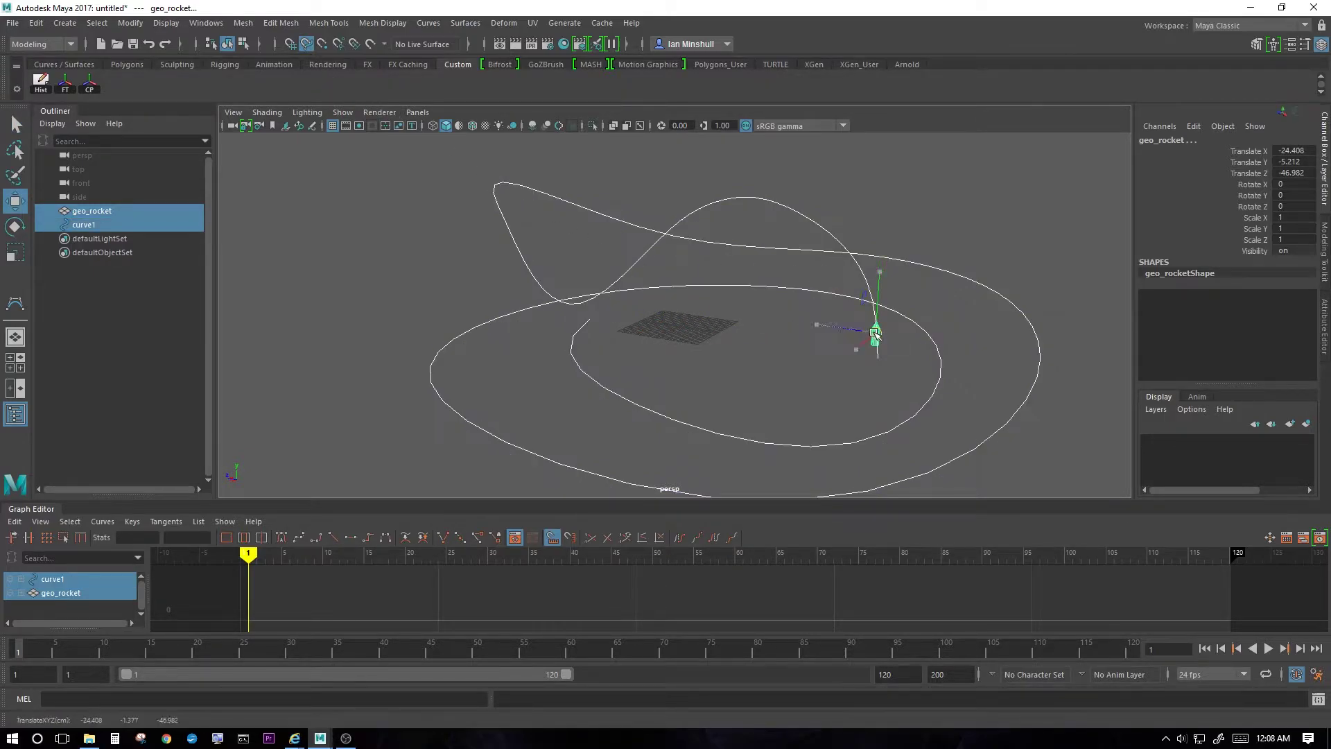
left_click(848, 369)
left_click(876, 336)
mouse_move(875, 334)
left_mouse_down()
mouse_move(864, 361)
mouse_move(881, 380)
mouse_move(890, 360)
mouse_move(758, 350)
mouse_move(881, 346)
left_mouse_up()
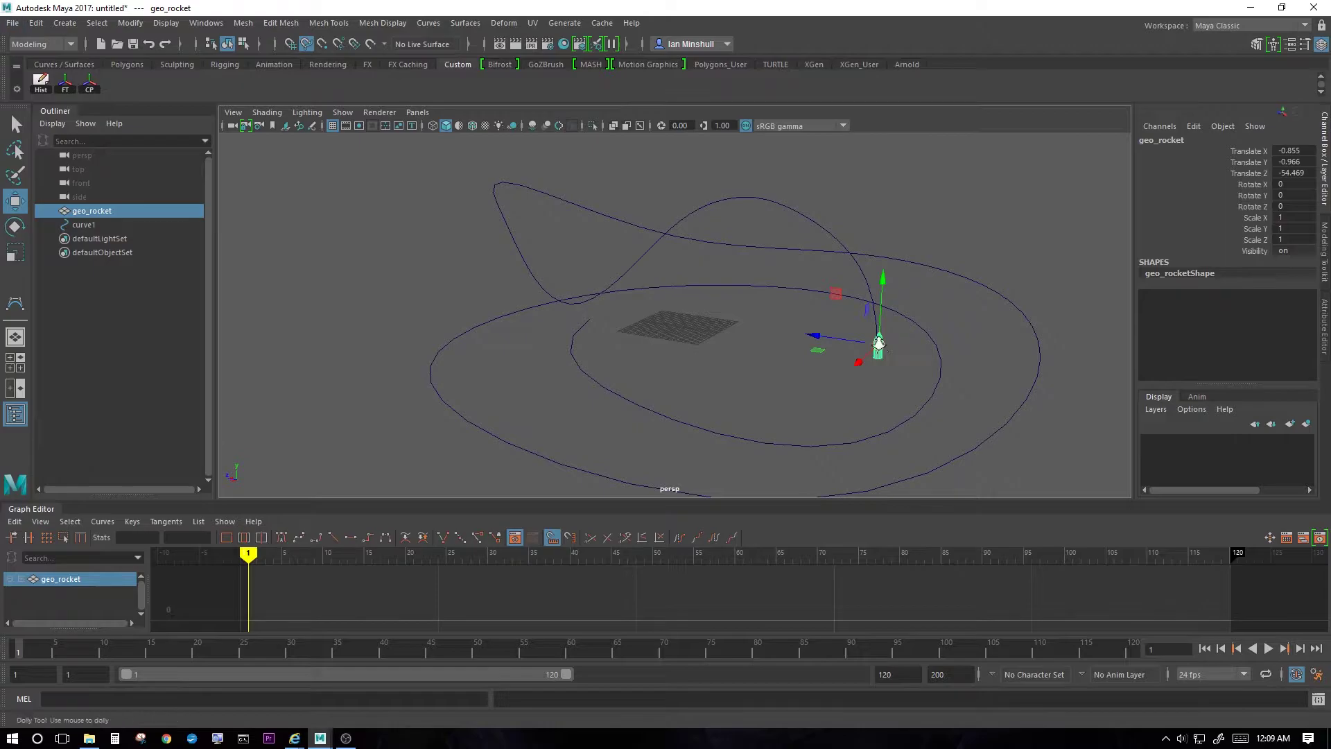
Step: Frame the rocket and settle it on the curve at X 0, Y -4.19, Z -54.752
right_click_drag(881, 346, 1268, 385, "alt")
middle_click_drag(1033, 350, 848, 332, "alt")
key("f")
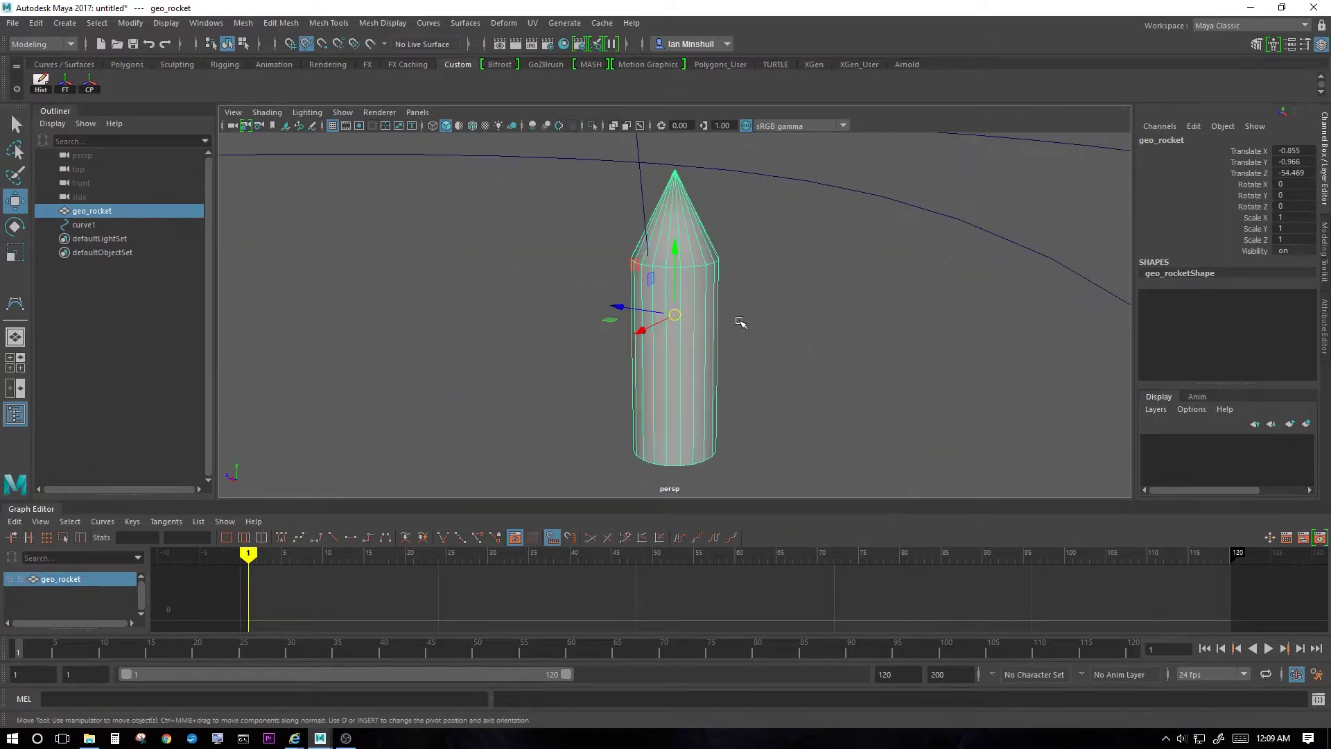
left_click_drag(672, 315, 664, 367)
right_click_drag(758, 369, 430, 250, "alt")
left_click_drag(652, 333, 579, 327, "alt")
left_click_drag(672, 325, 579, 402)
left_click_drag(670, 336, 664, 367)
left_click_drag(775, 296, 1054, 285, "alt")
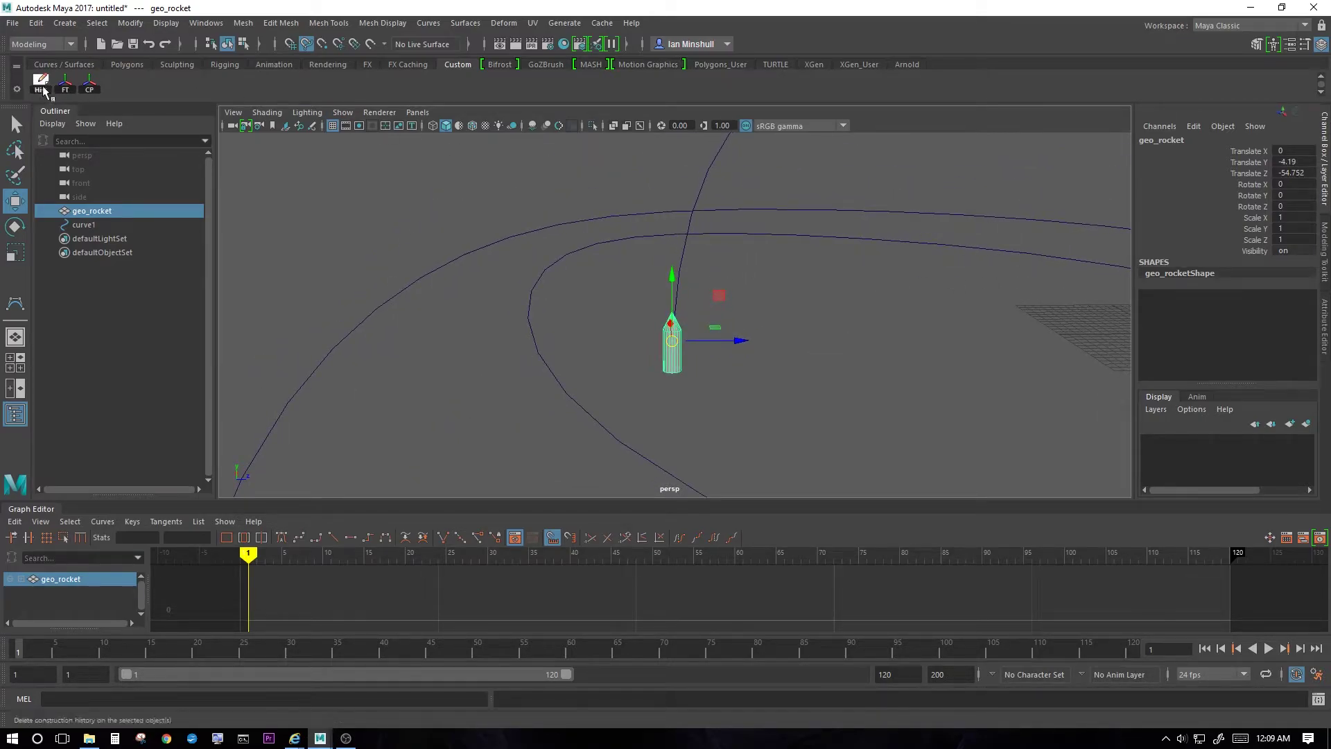
Step: Freeze geo_rocket's transformations and group it into a new group
left_click(66, 83)
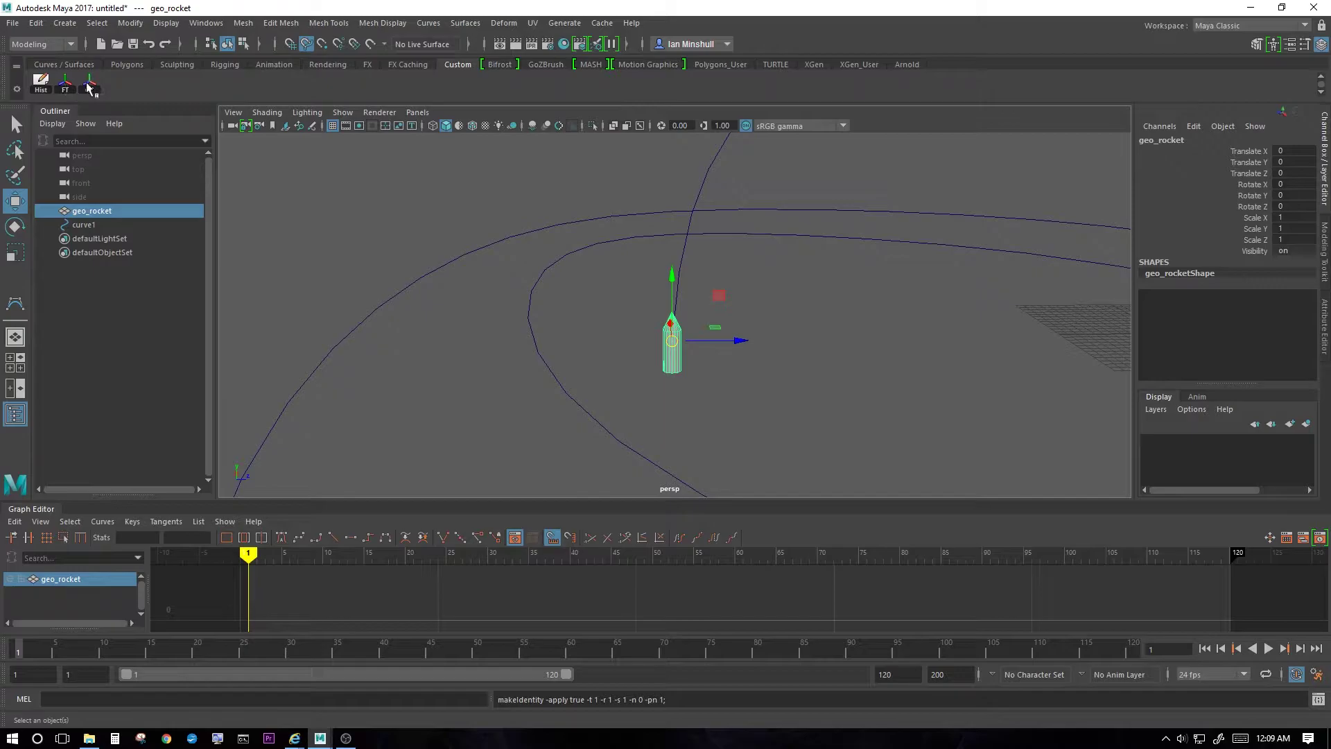
left_click(88, 85)
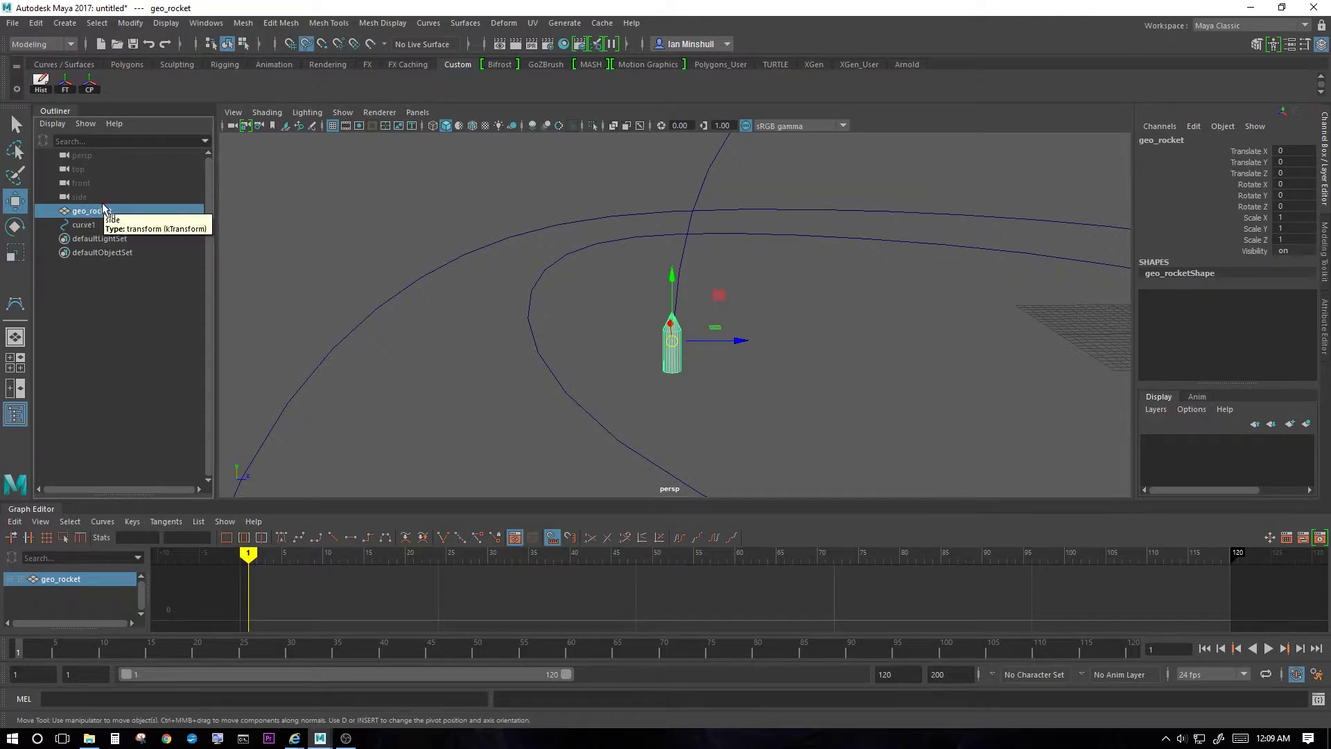
key("ctrl+g")
Step: Rename group1 to grp_Rocket in the Outliner
left_click(51, 225)
key("Down")
left_click(94, 226)
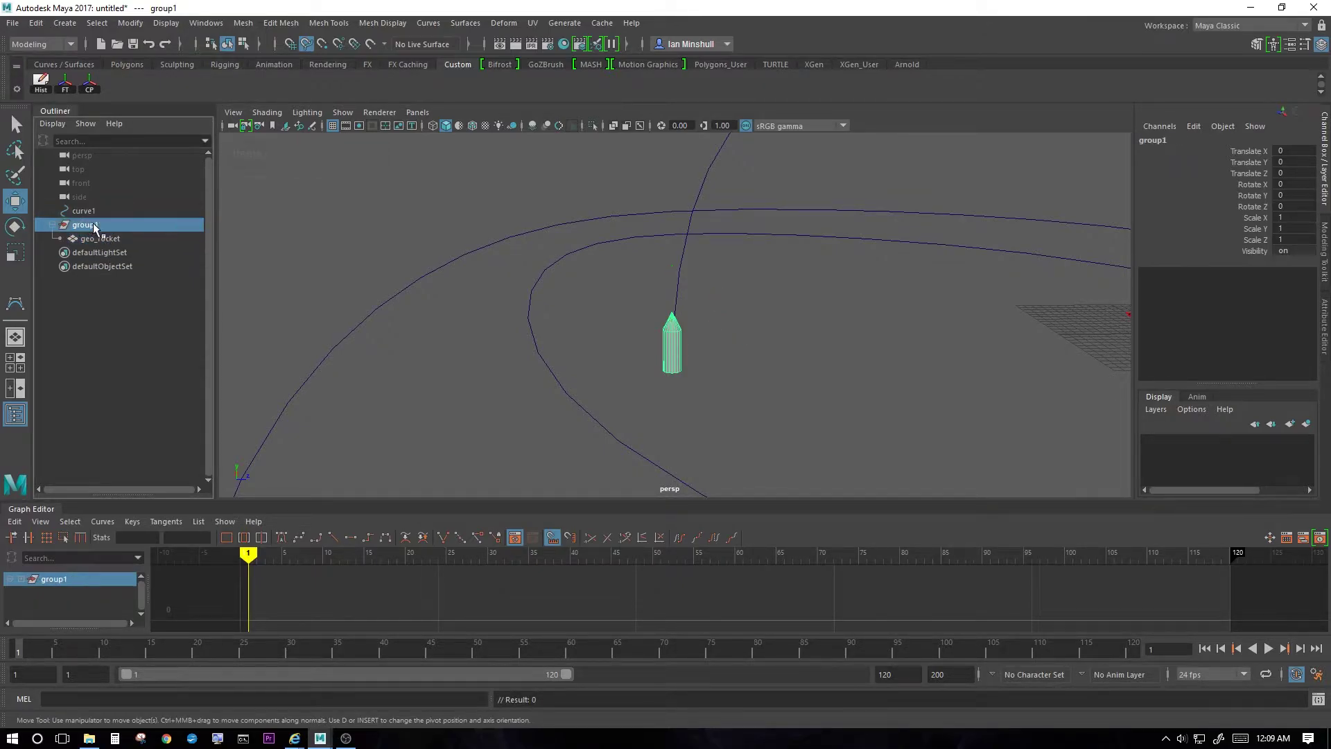
double_click(94, 226)
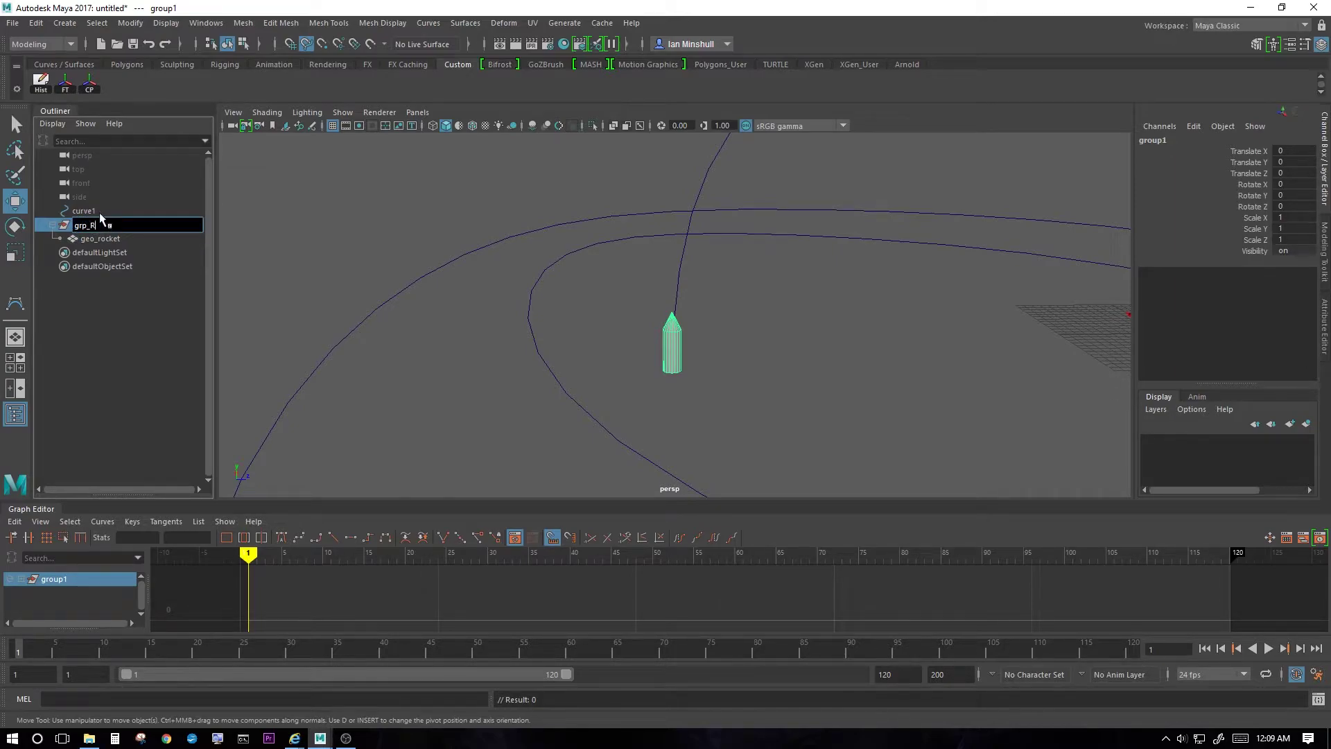
key("Return")
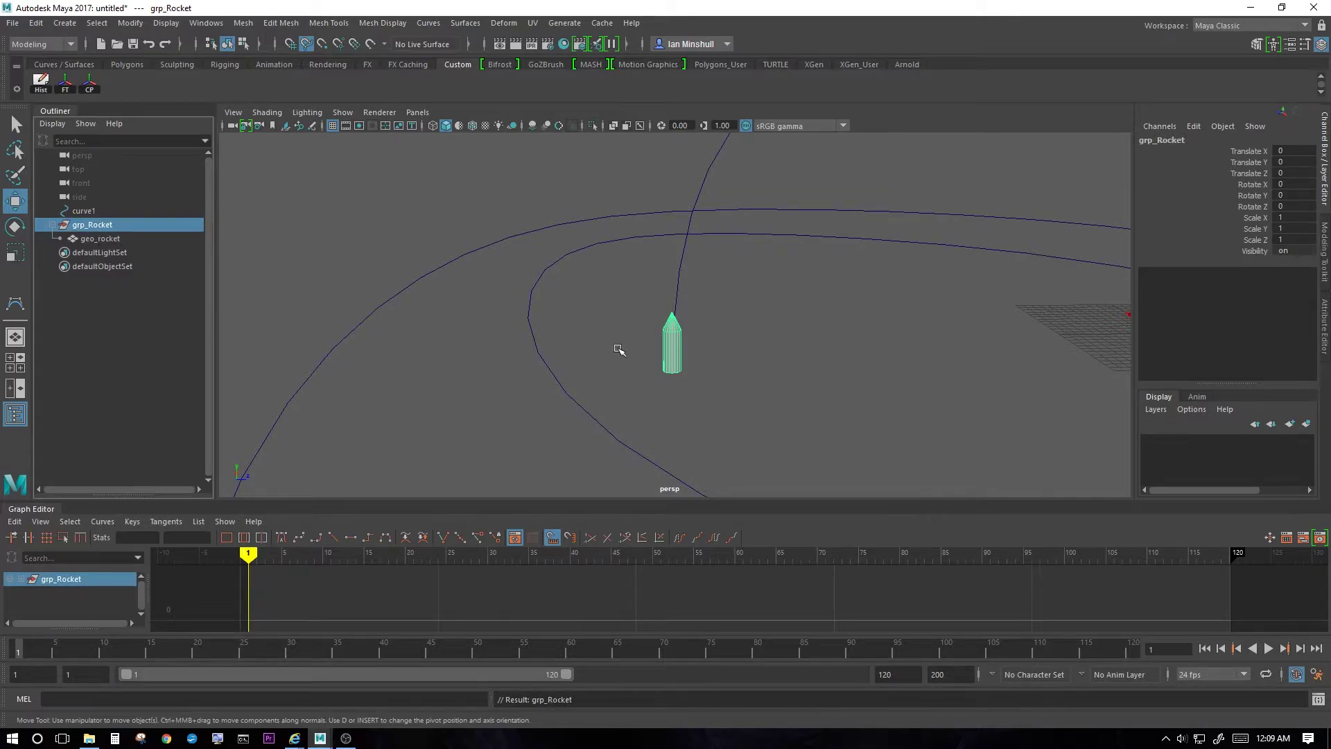
Step: Centre grp_Rocket's pivot, then select grp_Rocket and curve1 together
left_click(90, 85)
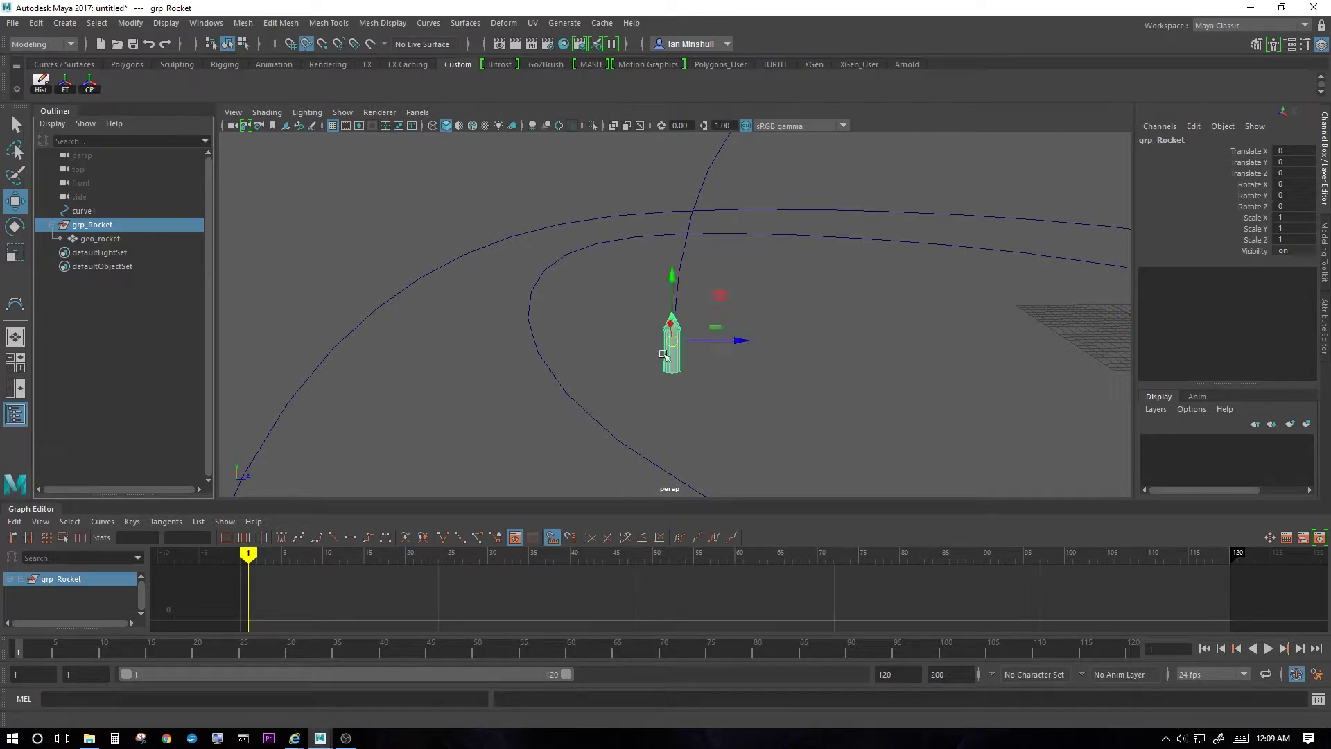
left_click_drag(464, 256, 692, 321, "alt")
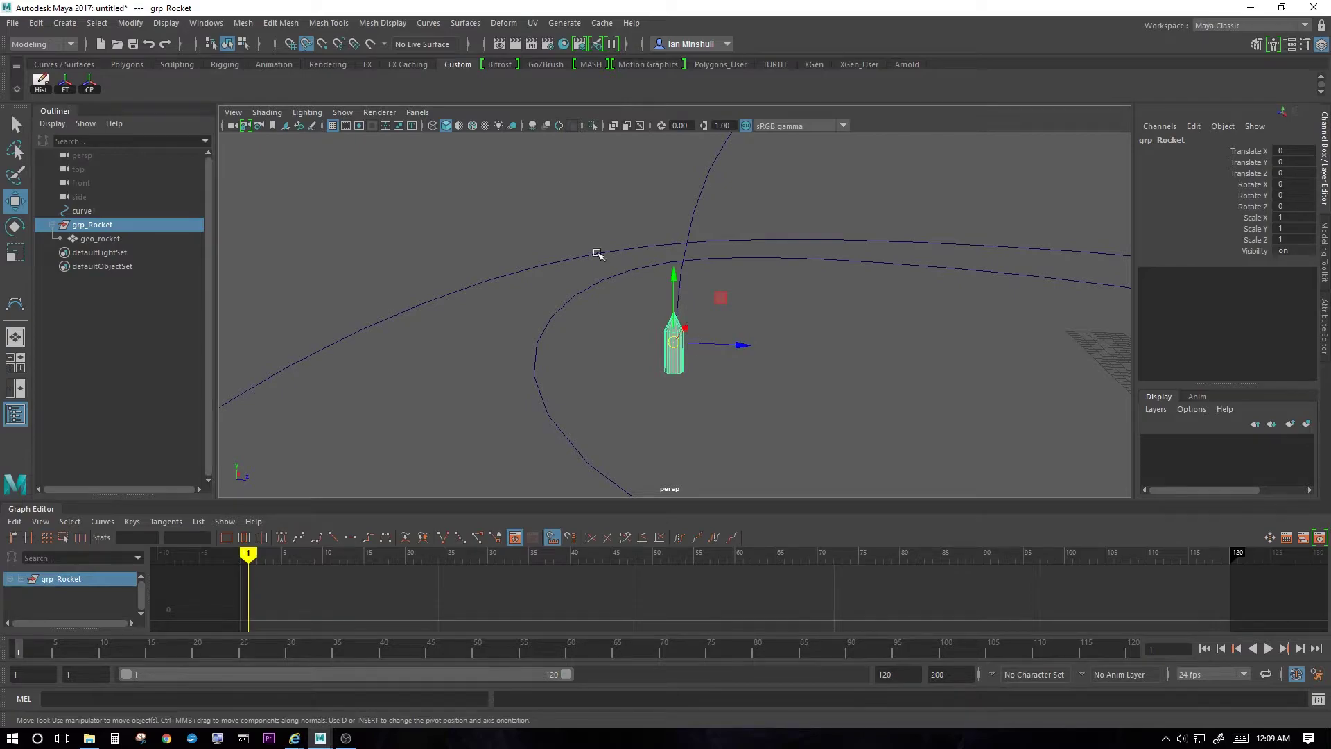
left_click(92, 224)
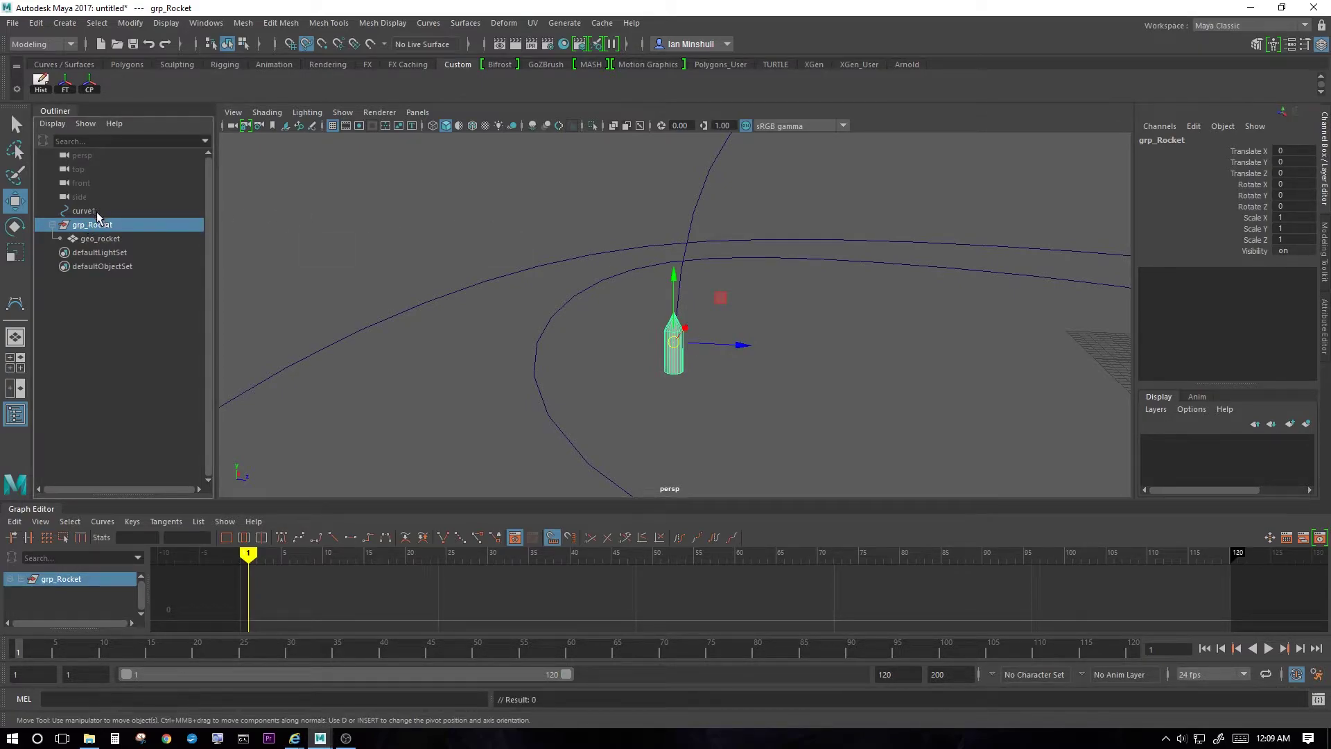
left_click_drag(735, 185, 581, 217, "shift")
left_click(97, 224)
left_click(91, 214, "ctrl")
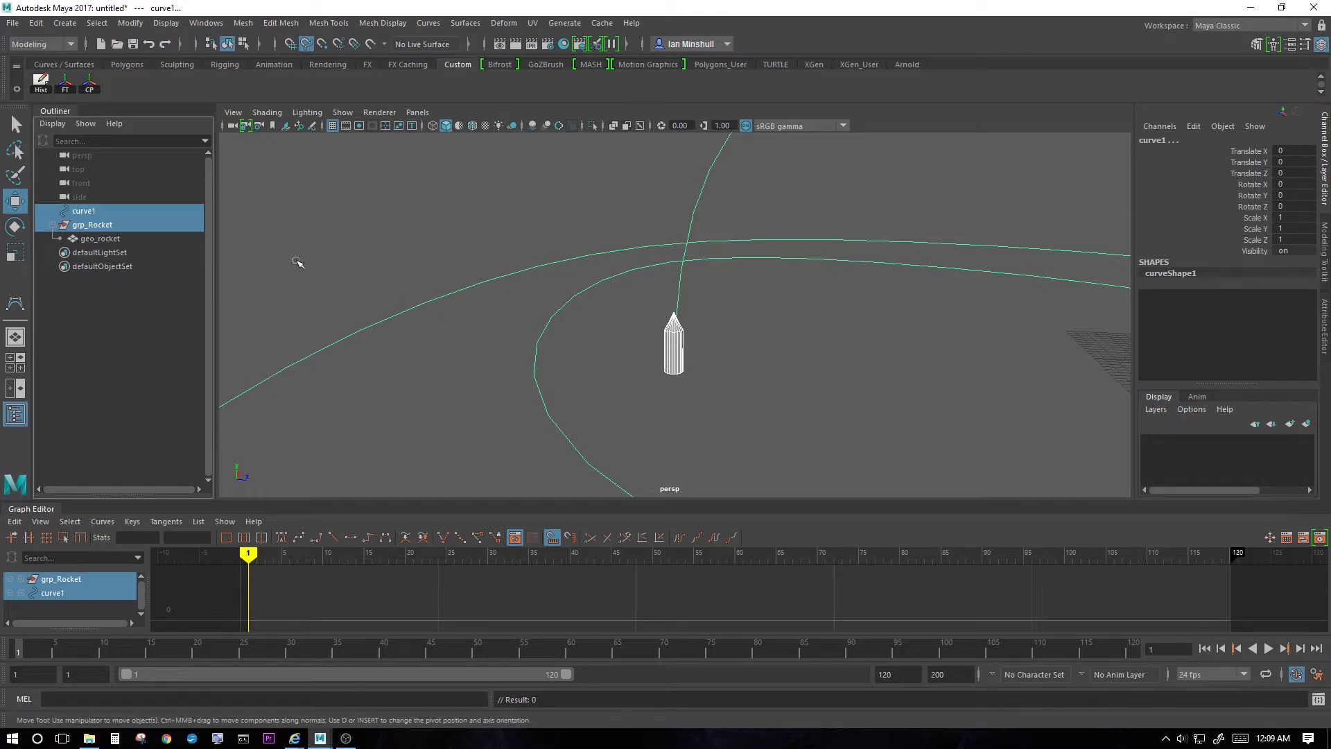
left_click(93, 225)
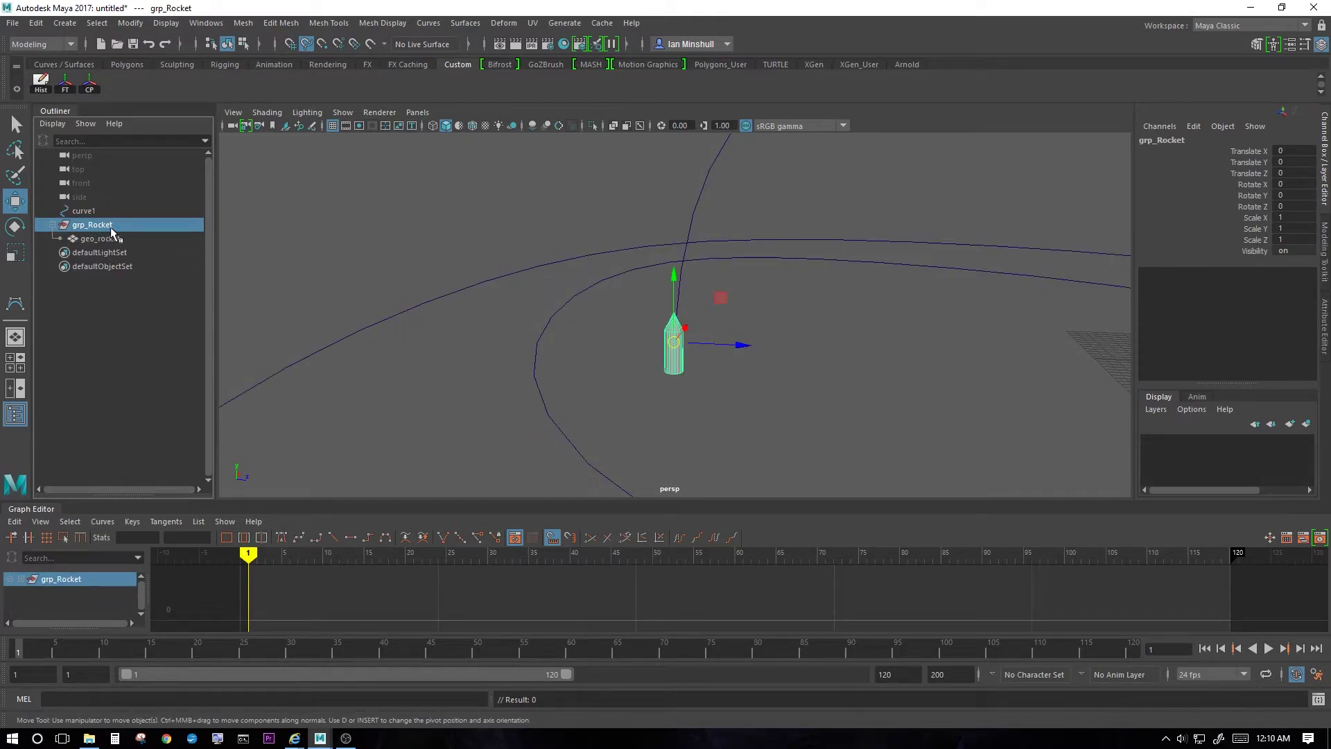
left_click(565, 369)
left_click(674, 361)
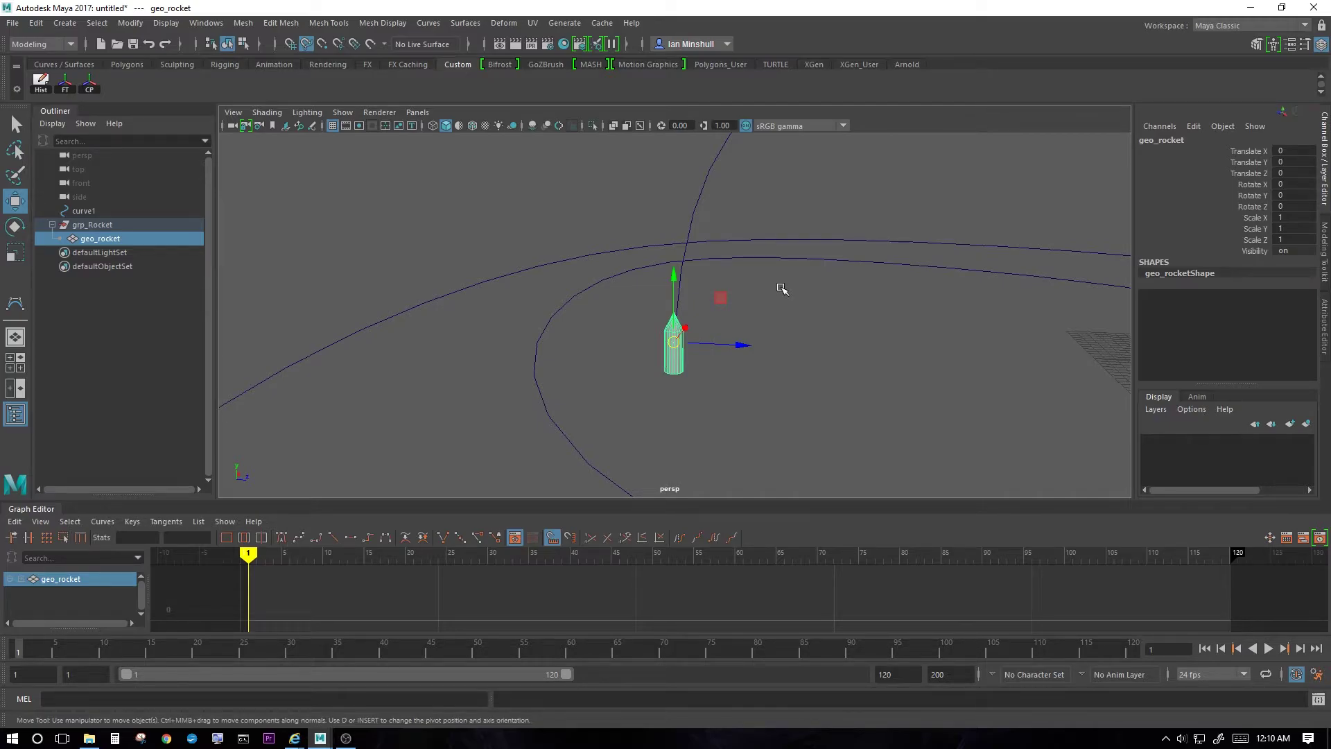
key("Up")
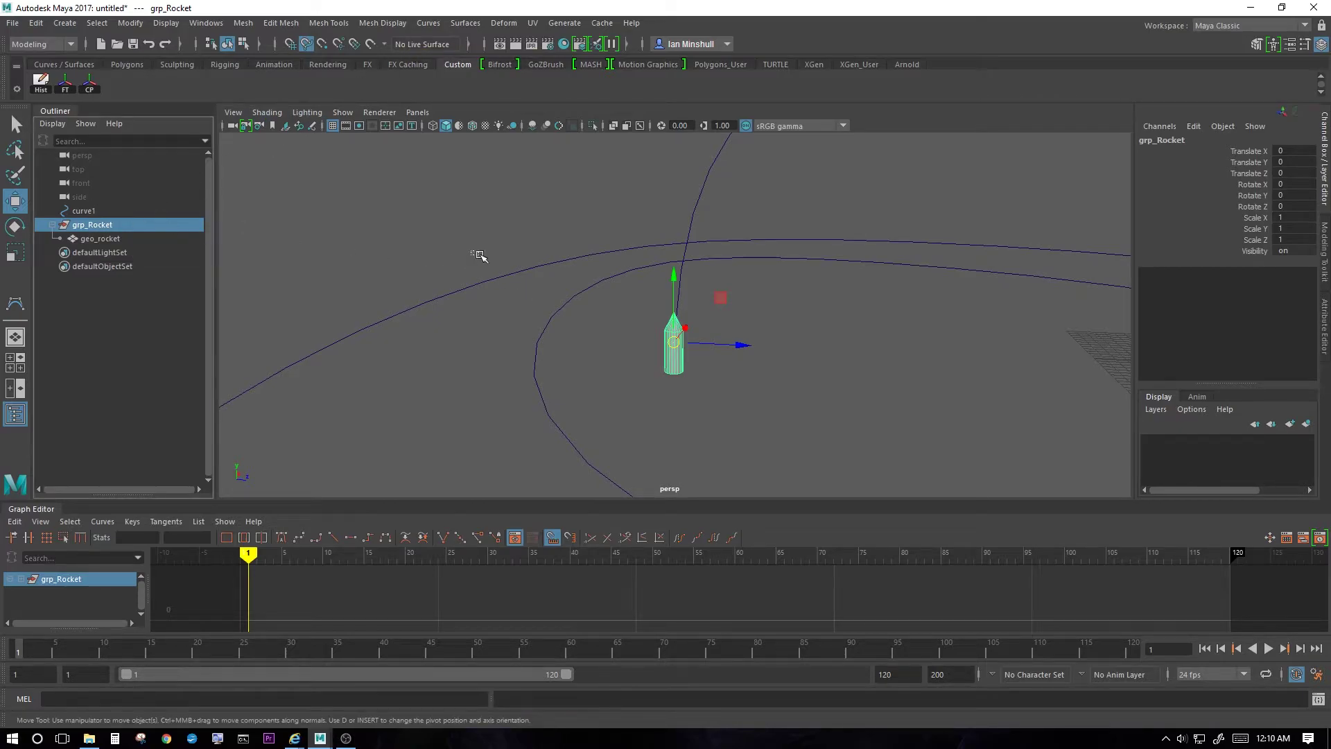
left_click_drag(549, 292, 550, 293, "shift")
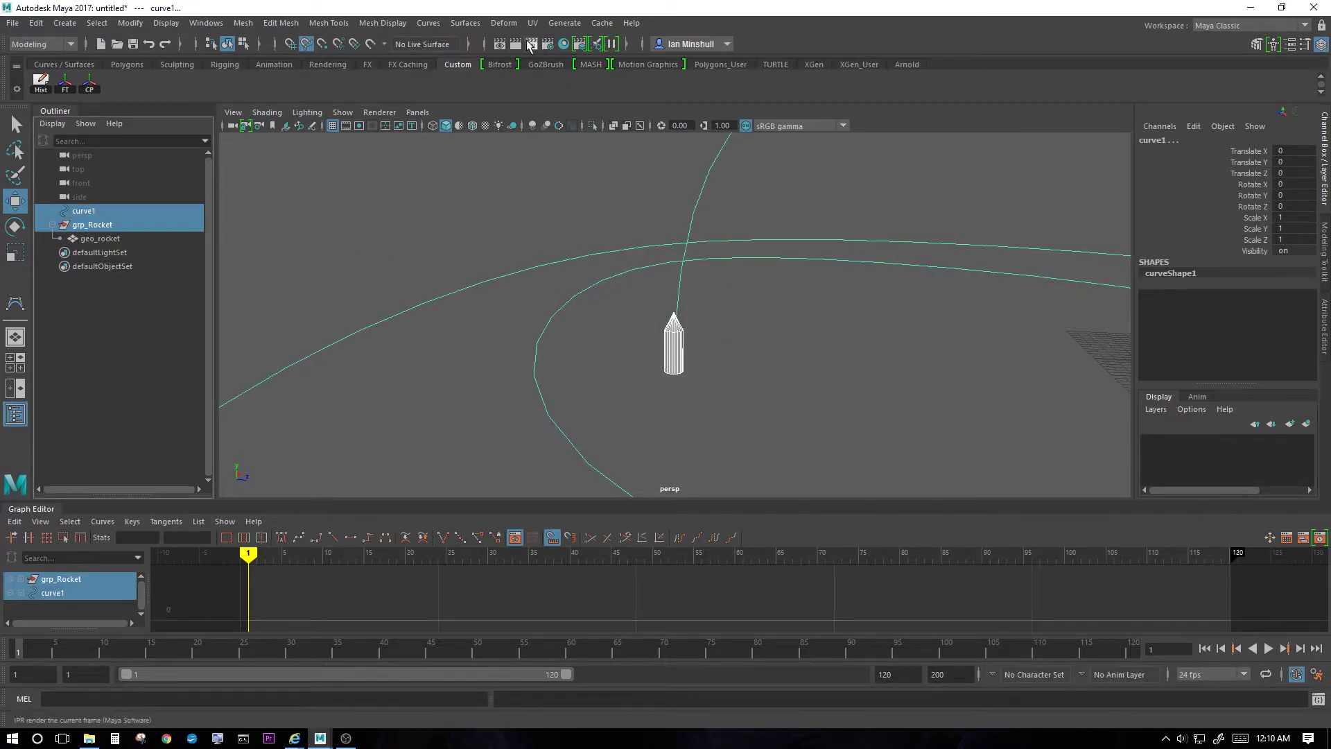
Step: Switch to the Animation menu set and open the Constrain menu's motion path commands
left_click(47, 44)
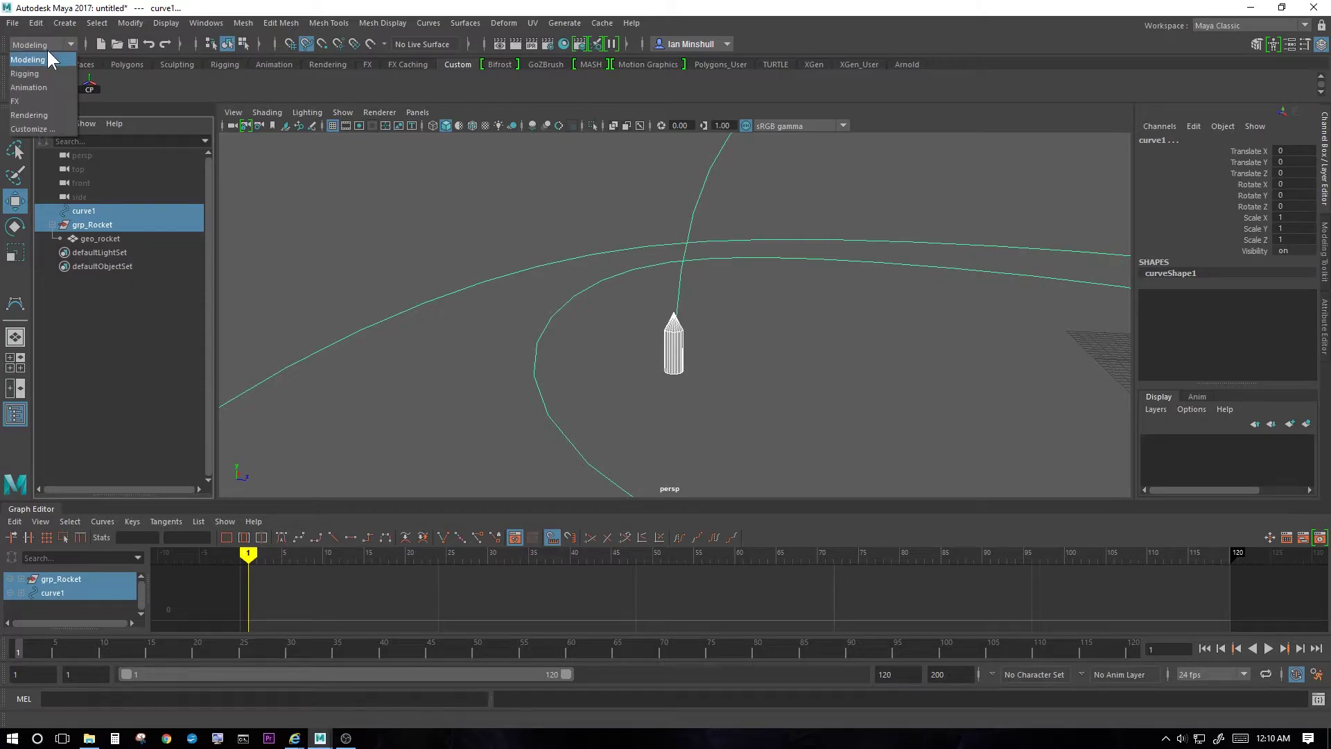
left_click(44, 87)
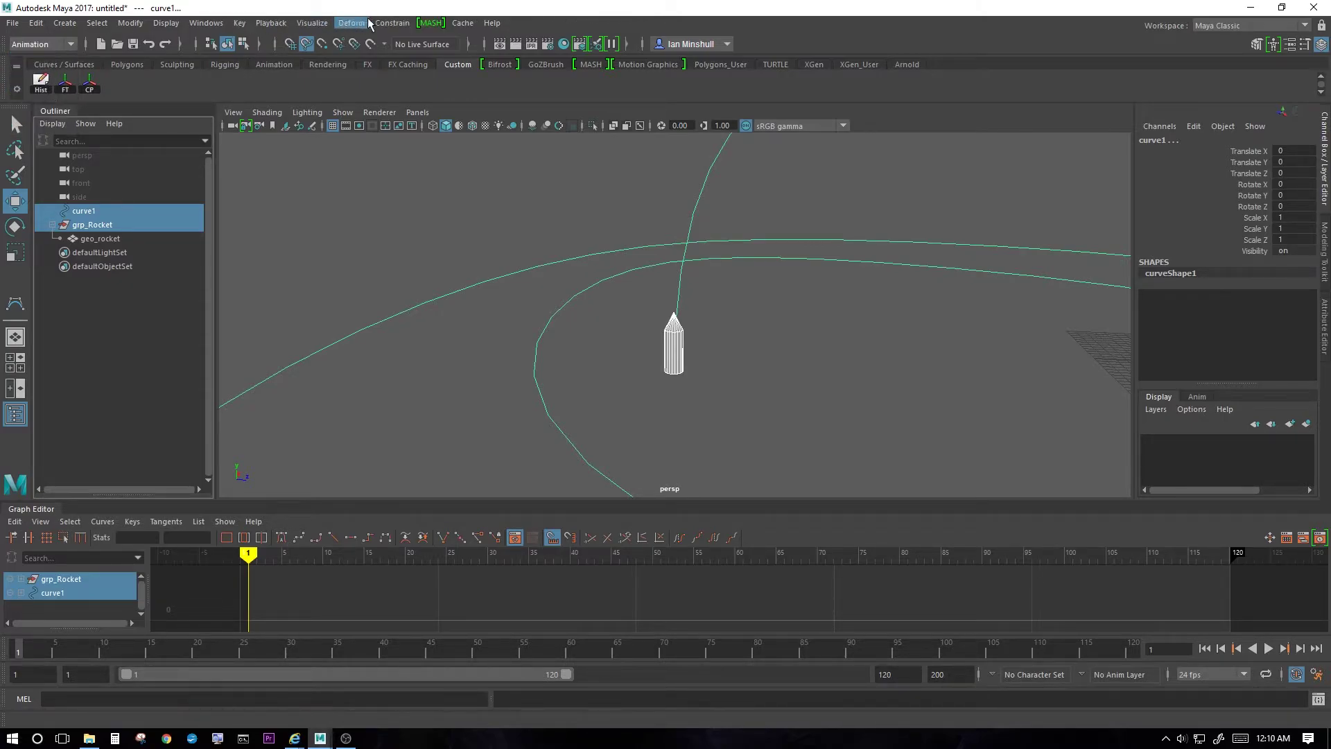
left_click(400, 23)
Step: Attach grp_Rocket to curve1 with Follow and Bank on, keyed frames 1–120
mouse_move(430, 144)
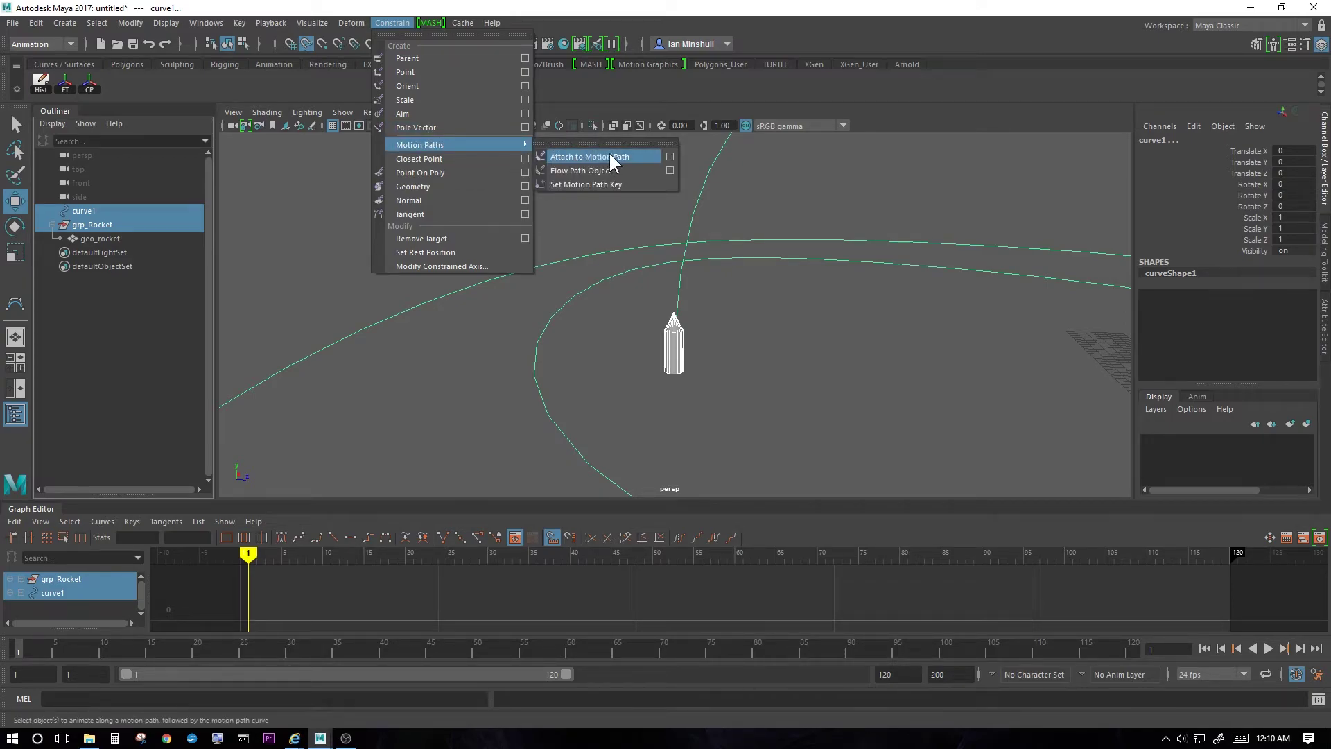
left_click(670, 156)
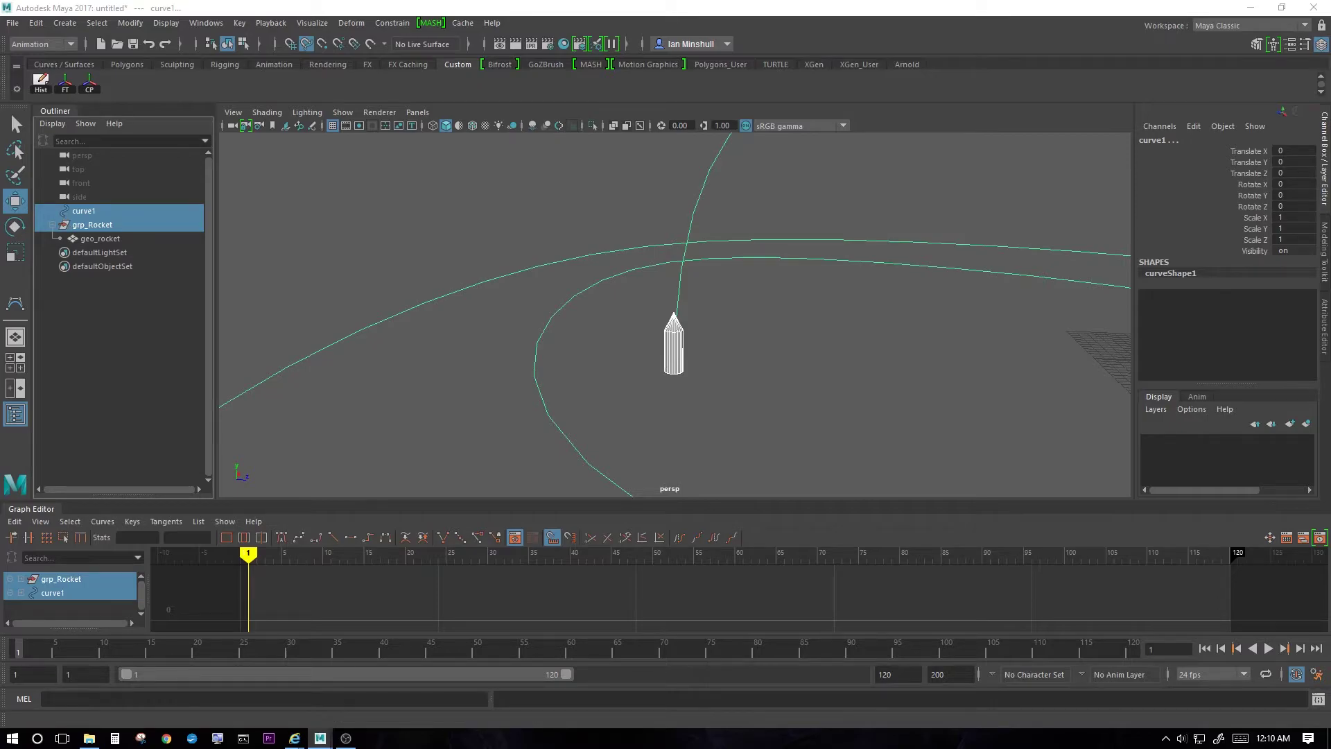
left_click_drag(213, 90, 400, 272)
scroll(866, 371, "down", 2)
scroll(371, 389, "up", 1)
scroll(372, 388, "down", 1)
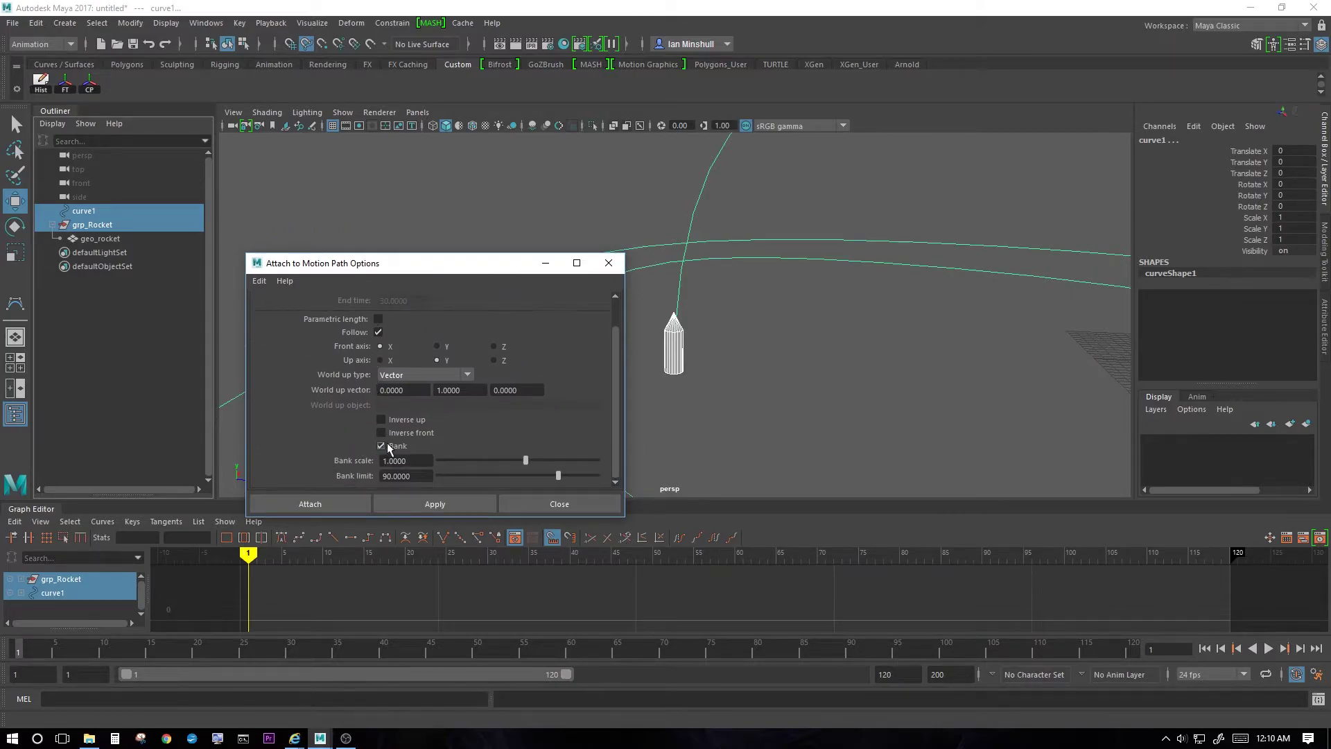
left_click_drag(388, 268, 0, 256)
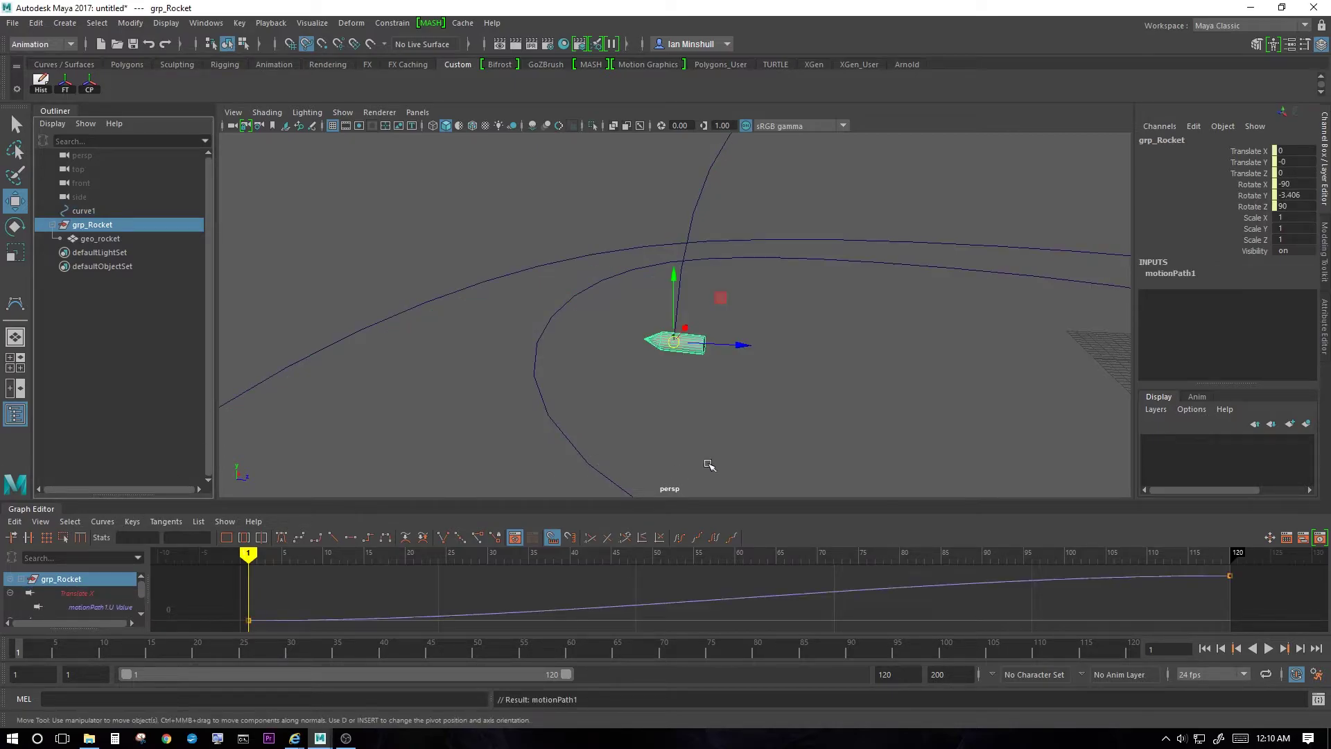
Step: Scrub the timeline to watch the rocket travel curve1, then return to frame 1
left_click_drag(653, 273, 553, 289, "alt")
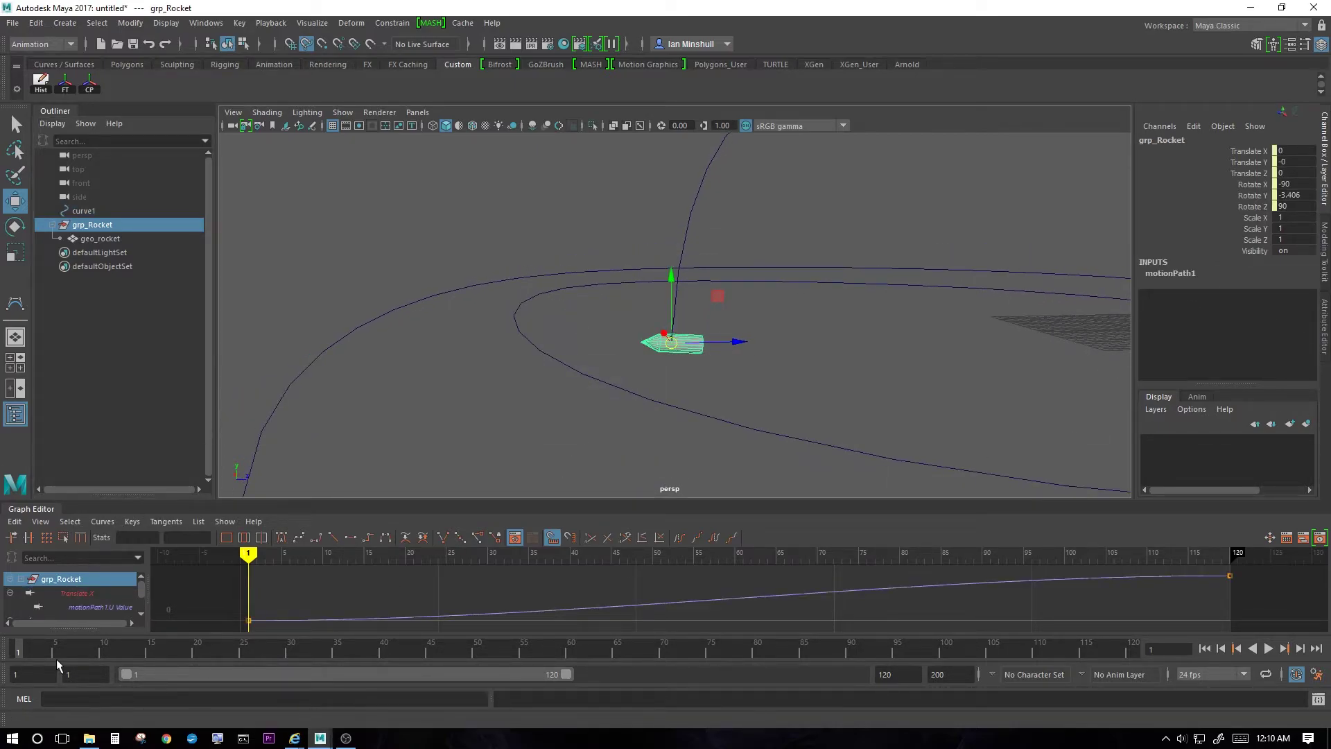
left_click_drag(23, 648, 122, 649)
right_click_drag(742, 347, 309, 272, "alt")
left_click_drag(309, 271, 336, 287, "alt")
left_click(109, 652)
left_click_drag(108, 652, 8, 648)
Step: Rotate geo_rocket to about -90° (-90.143) on Z inside its group
left_click(796, 345)
left_click(110, 237)
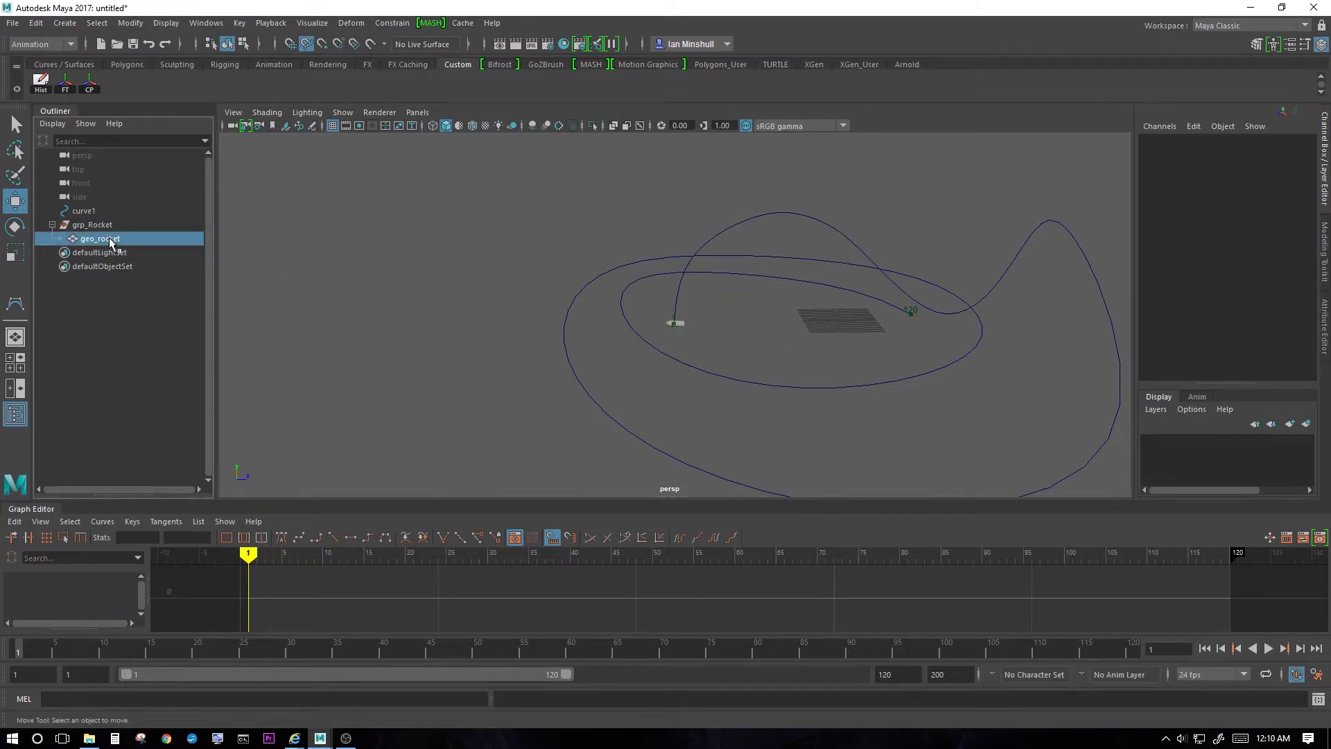
key("f")
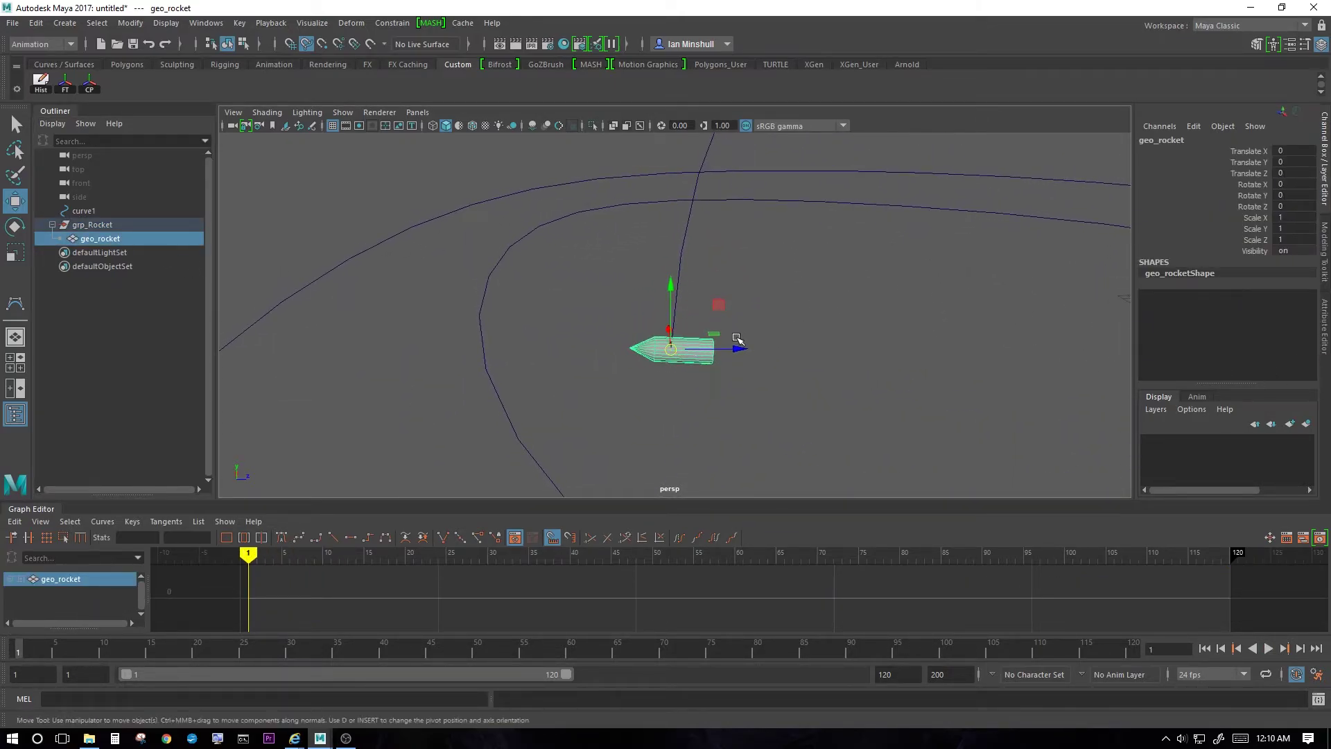
key("e")
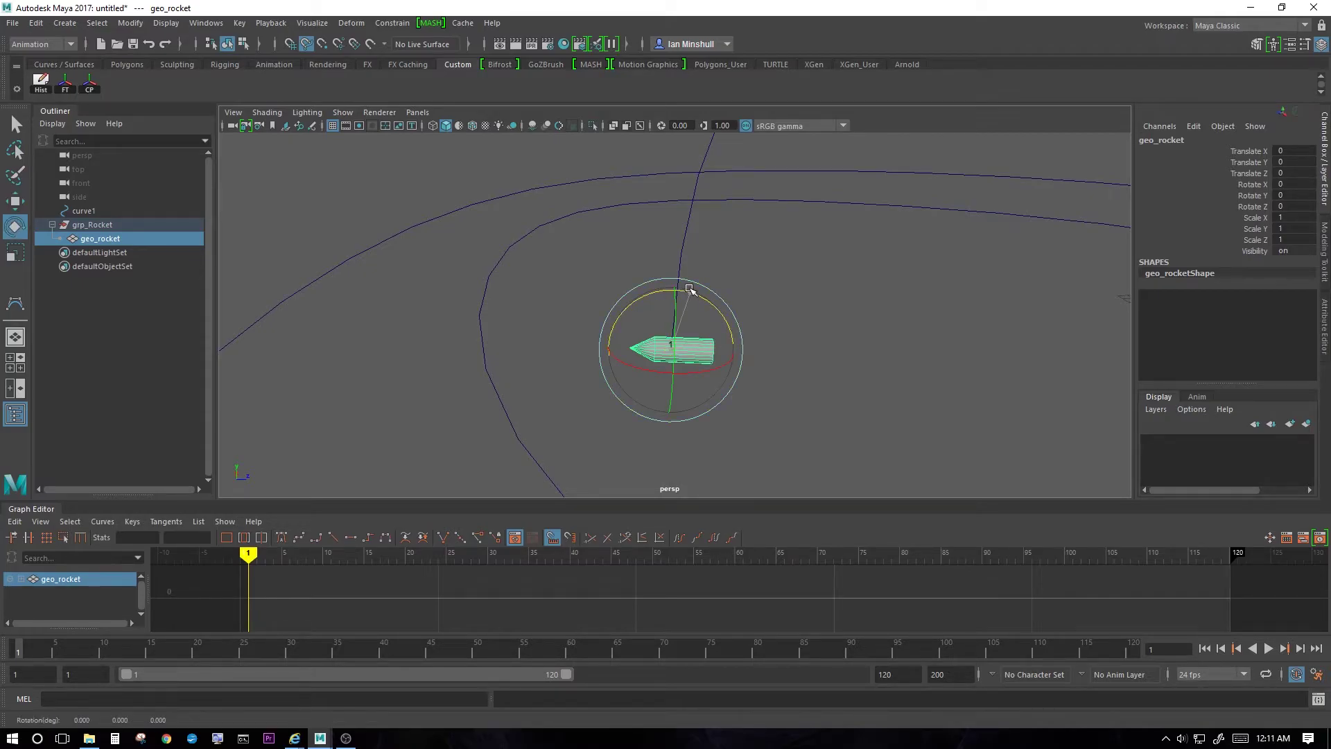
left_click_drag(686, 289, 743, 350)
Step: Scrub through frames 43 and 66 to check the rotated rocket flying along curve1
right_click_drag(742, 351, 1326, 451, "alt")
left_click_drag(610, 341, 350, 283, "alt")
right_click_drag(735, 369, 151, 250, "alt")
left_click_drag(596, 347, 457, 322, "alt")
middle_click_drag(666, 354, 554, 357, "alt")
right_click_drag(555, 358, 584, 350, "alt")
left_click_drag(584, 349, 723, 366, "alt")
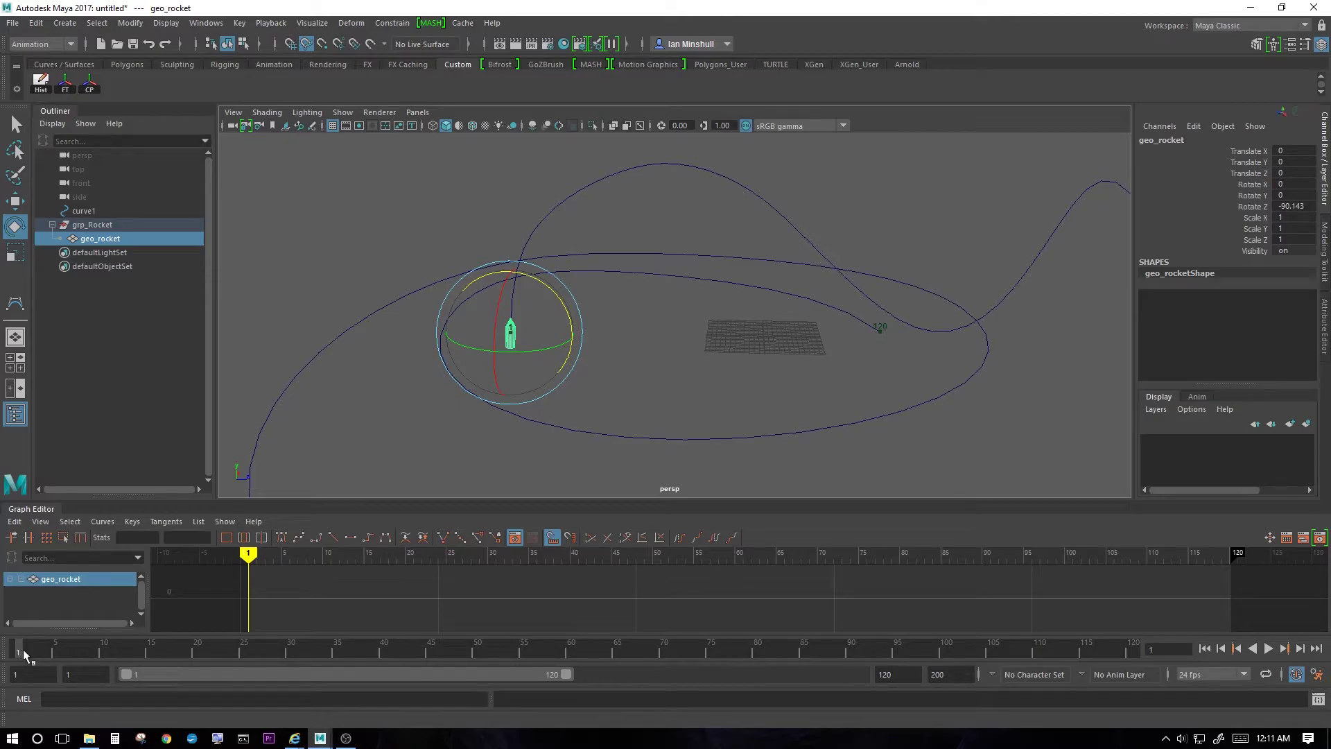
left_click_drag(23, 649, 414, 634)
right_click_drag(641, 367, 488, 306, "alt")
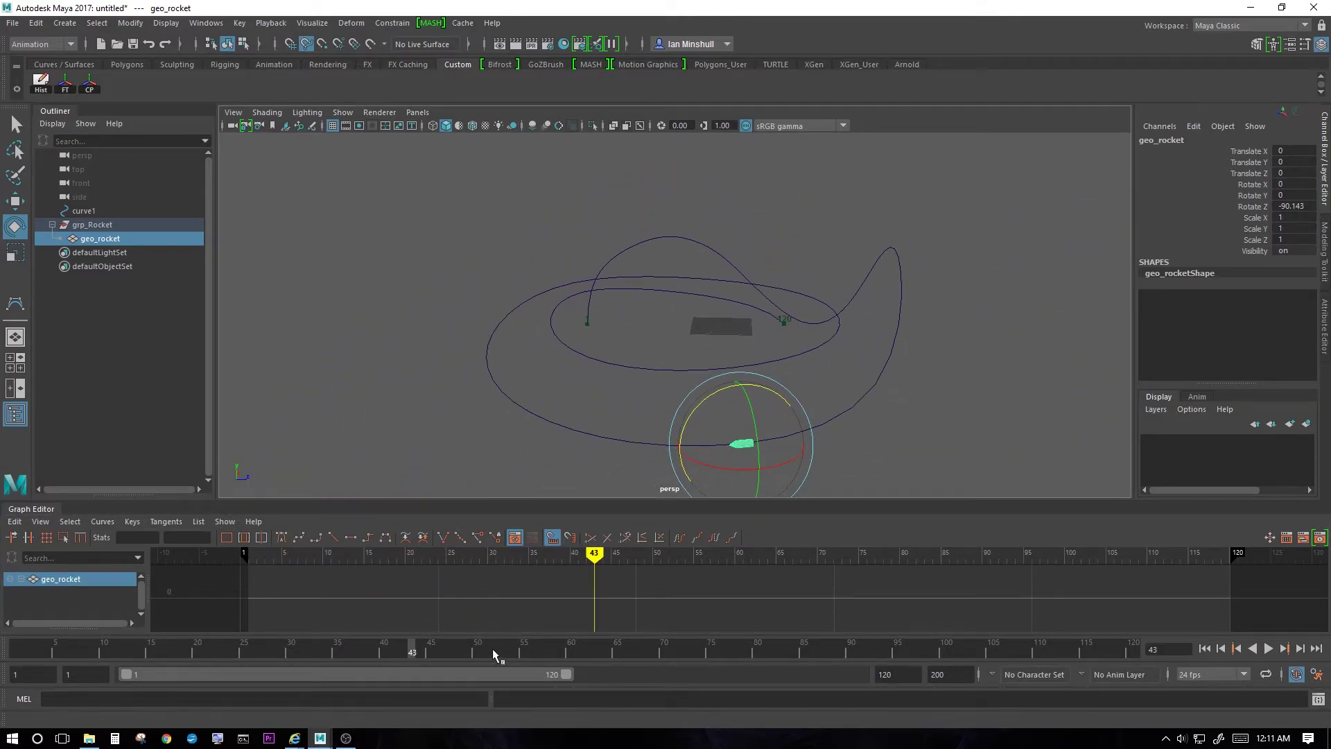
left_click_drag(416, 648, 16, 486)
Step: Play the animation from frame 1 to preview the whole motion path
left_click_drag(480, 359, 520, 348, "alt")
right_click_drag(520, 348, 860, 401, "alt")
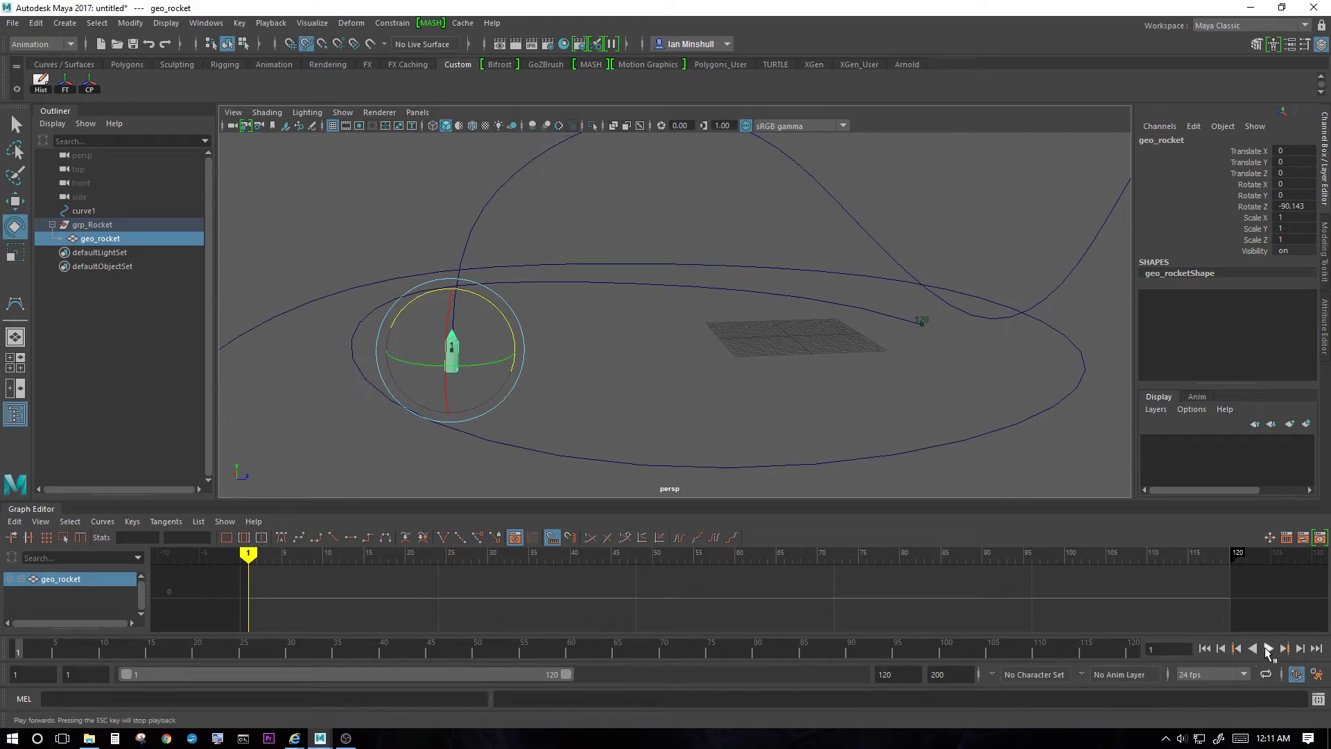
left_click(1268, 649)
right_click_drag(930, 437, 545, 312, "alt")
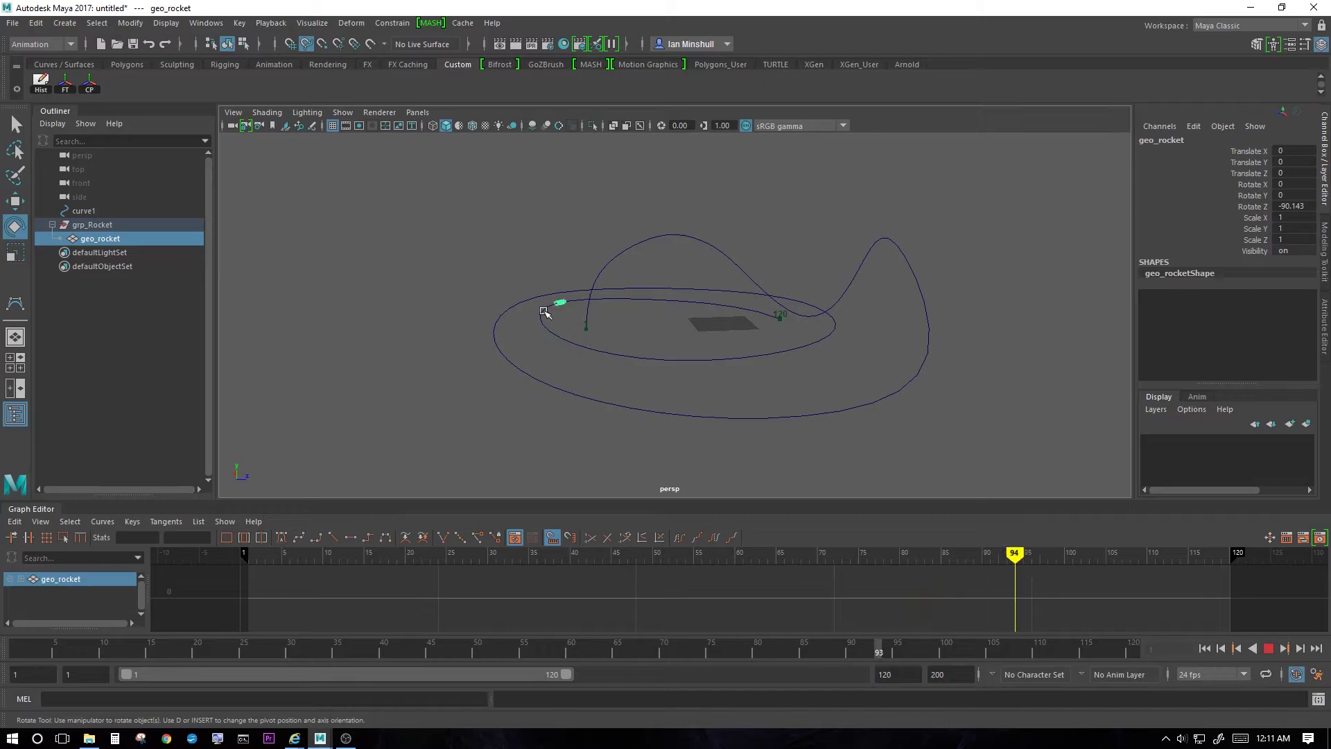
Step: Set playback to show every frame and test-play the animation from the first frame
left_click(1268, 648)
left_click(1317, 675)
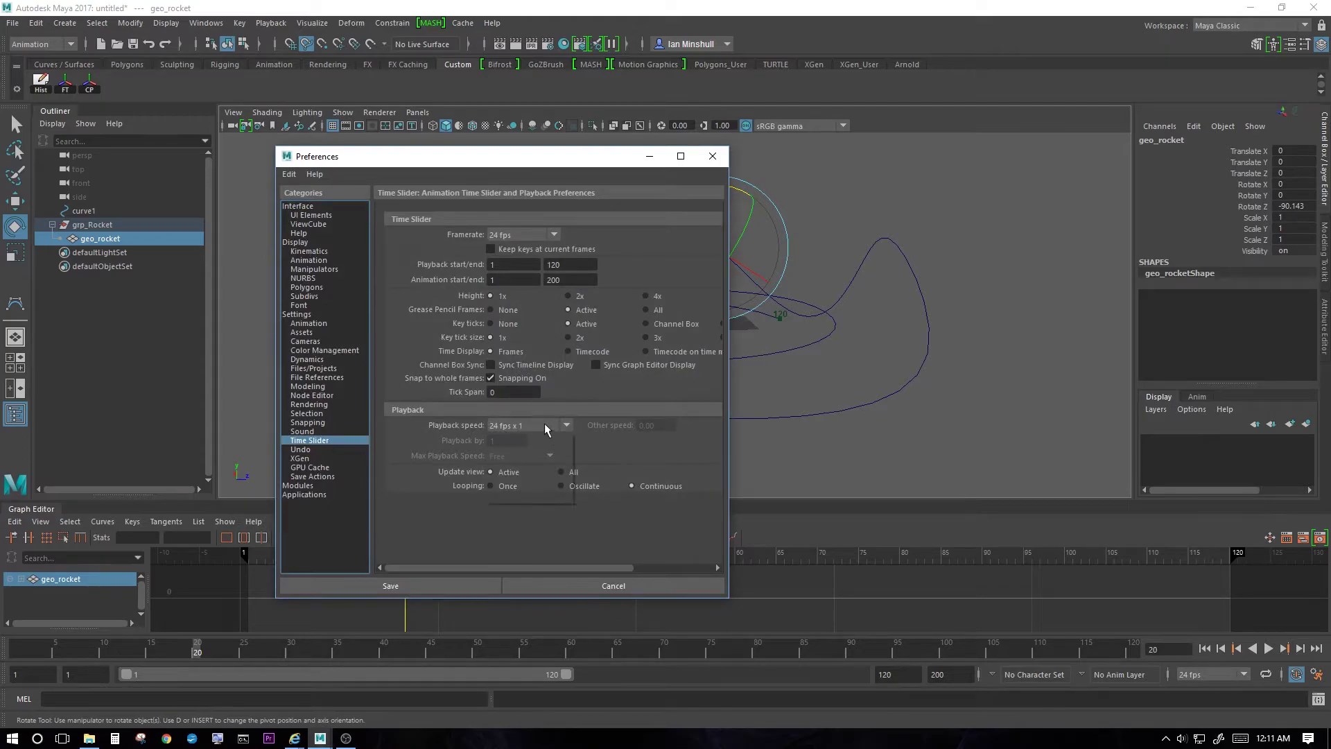
left_click(535, 436)
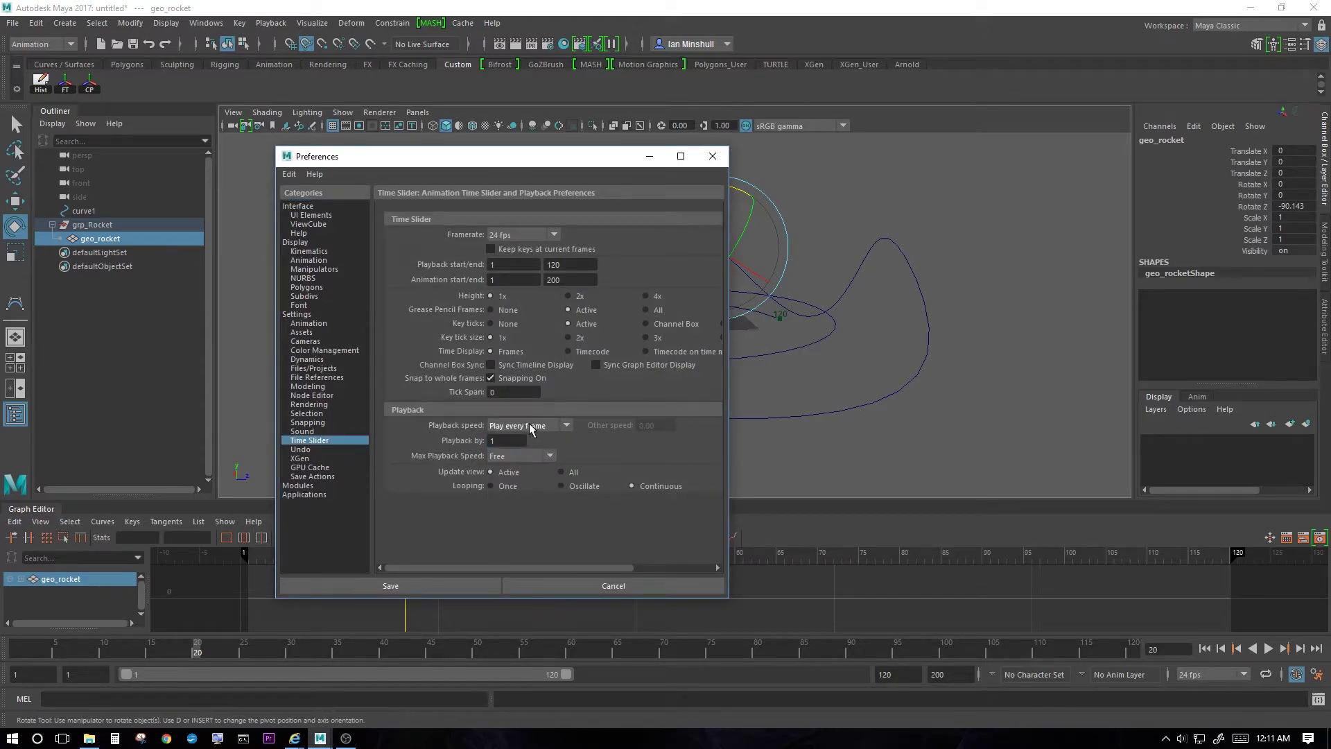
left_click(650, 156)
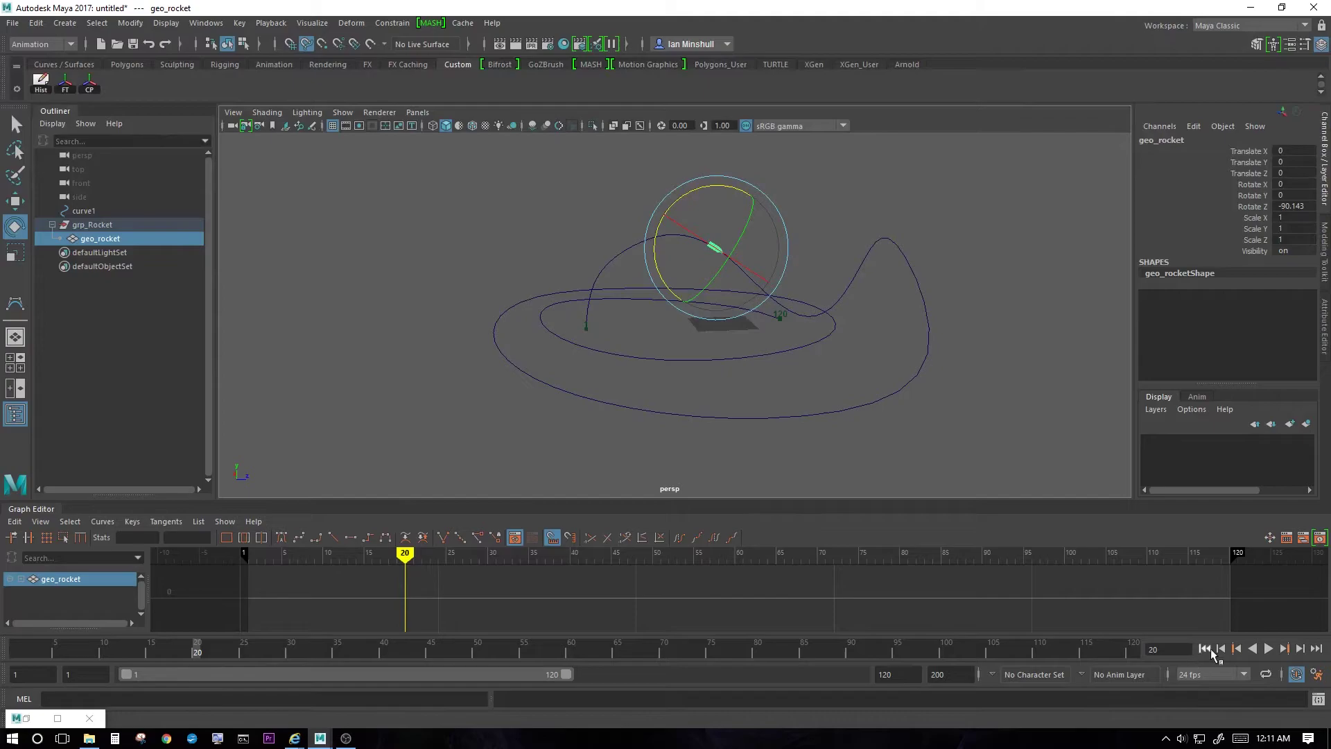
left_click(1209, 649)
left_click(1269, 649)
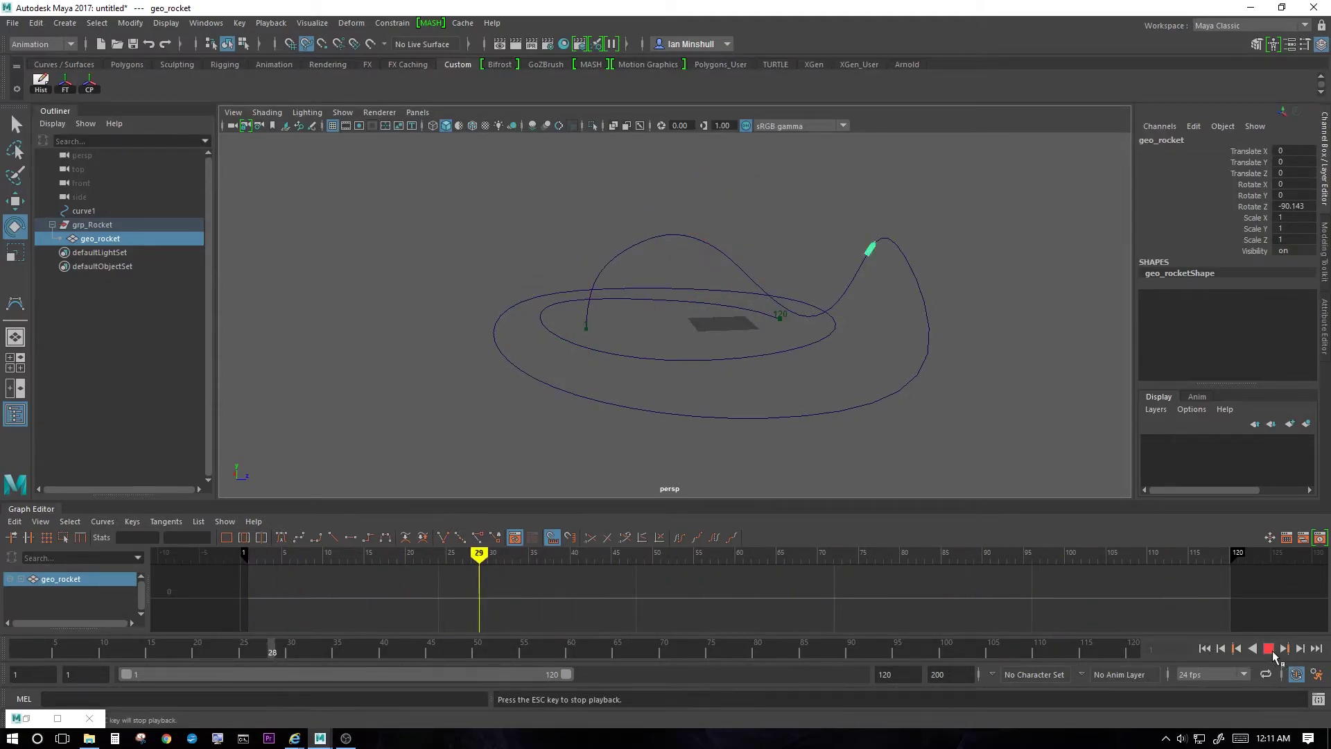
left_click(1269, 650)
Step: Set the playback speed to real-time 24 fps x 1 and save the preference
left_click(1319, 675)
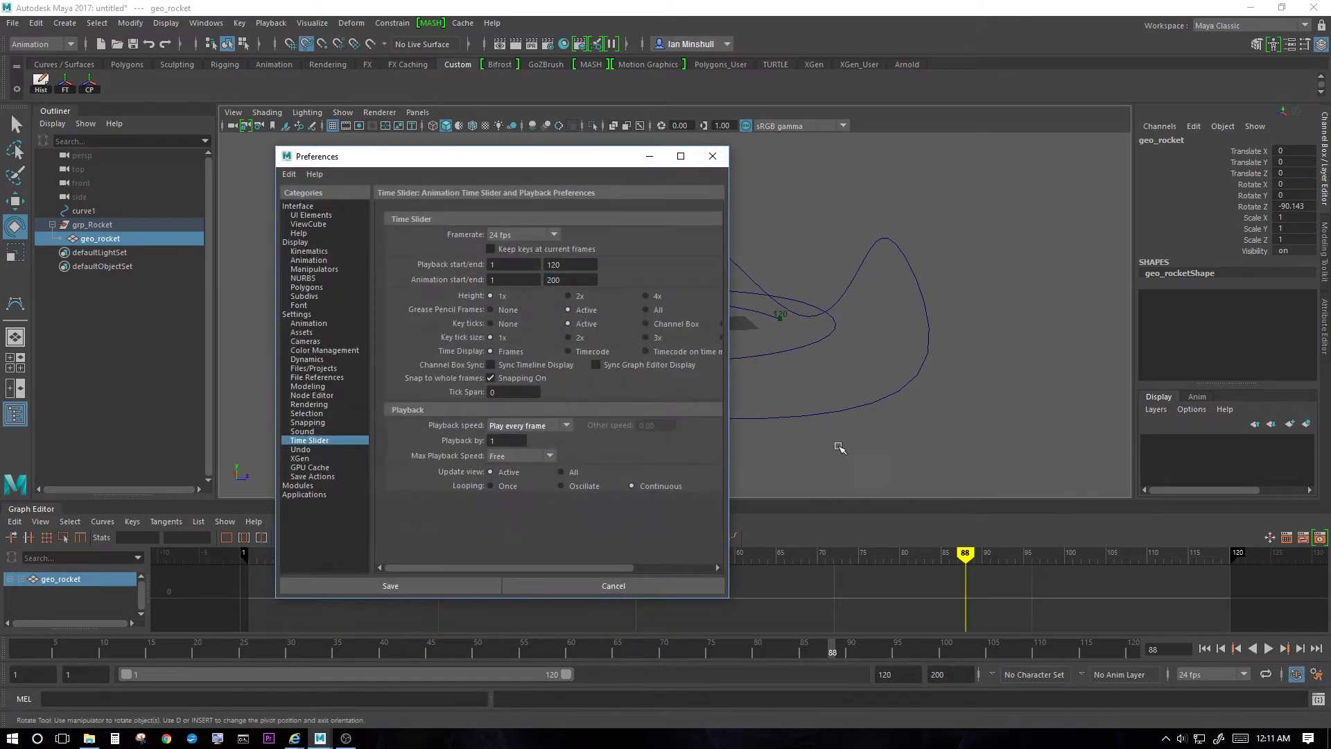
left_click(508, 429)
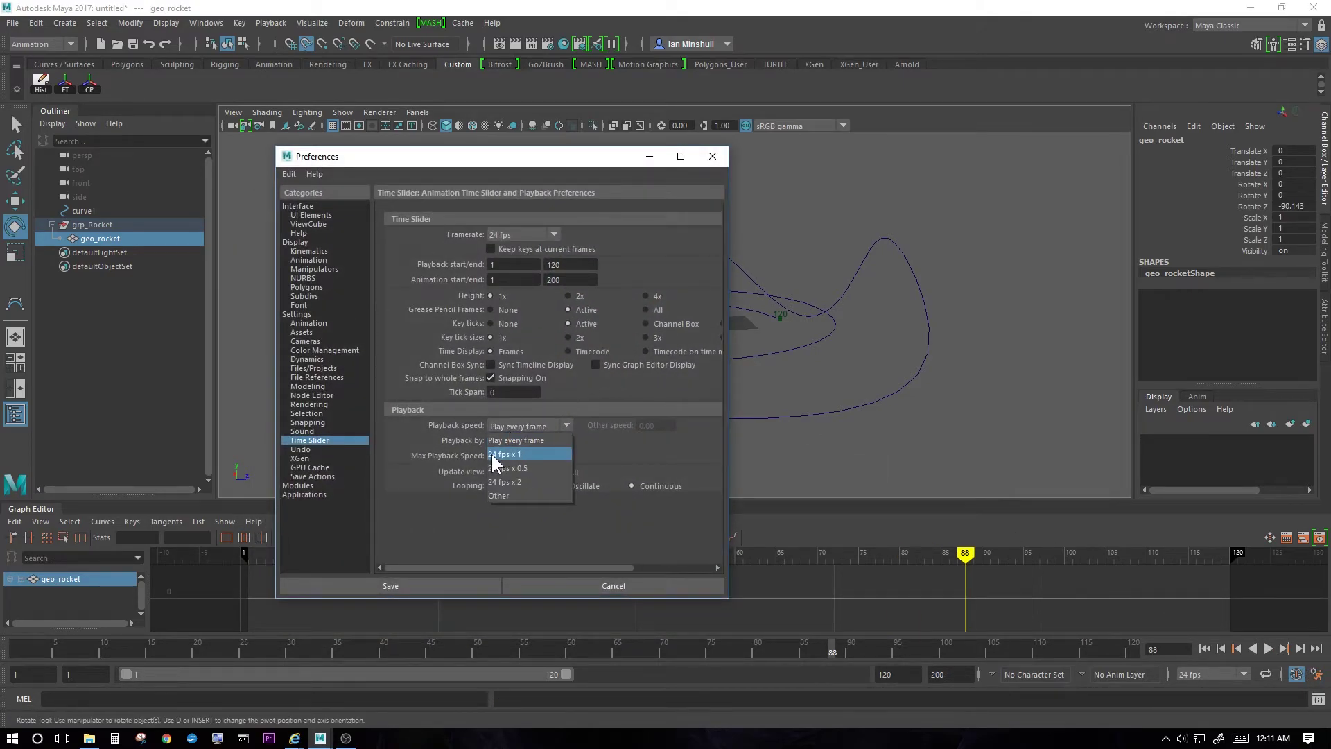
left_click(513, 454)
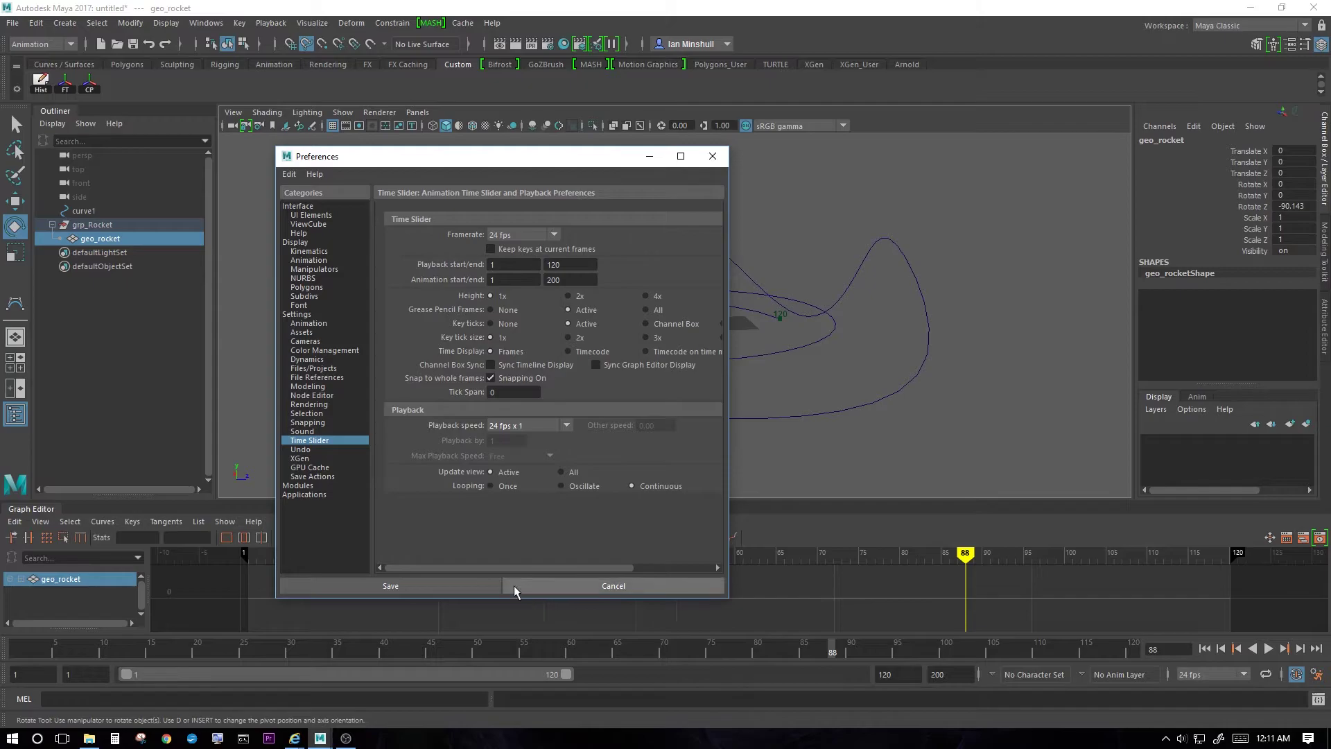
left_click(425, 583)
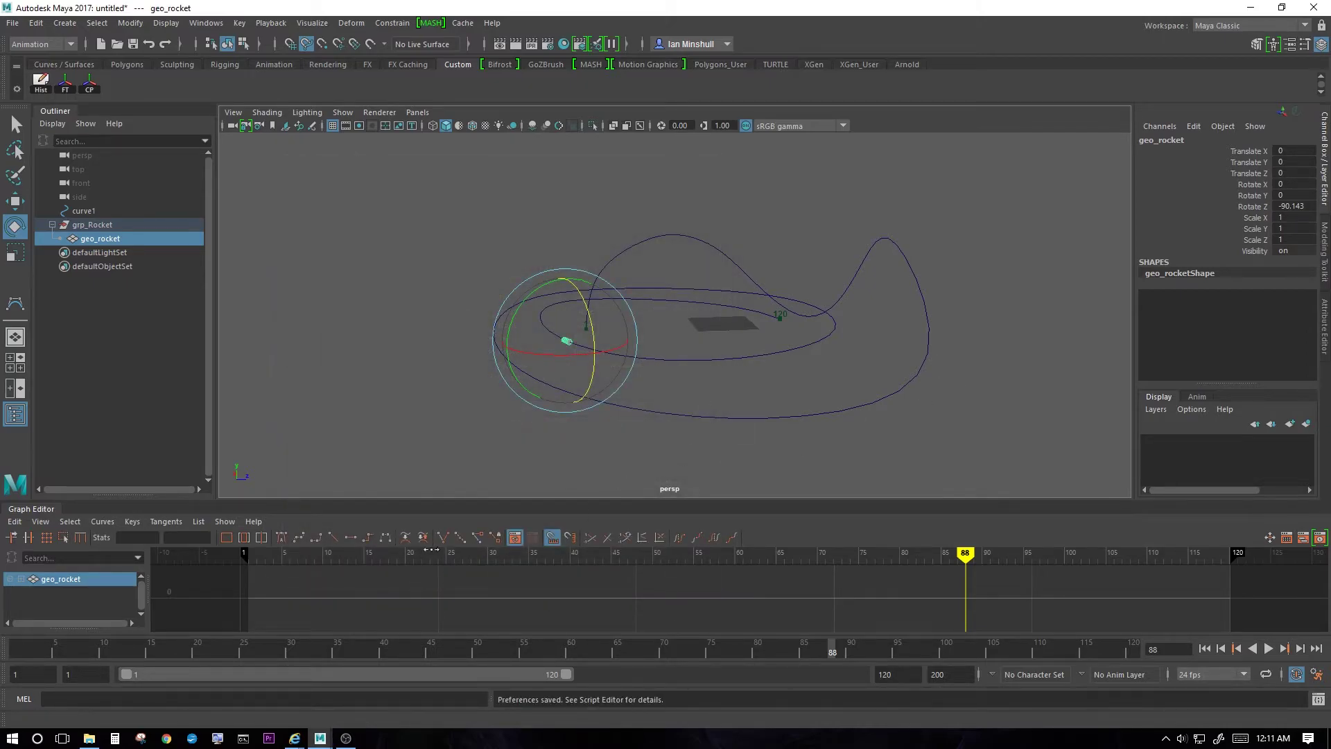
Step: Make all of grp_Rocket's motion path keys linear in the Graph Editor for steady speed
left_click(97, 226)
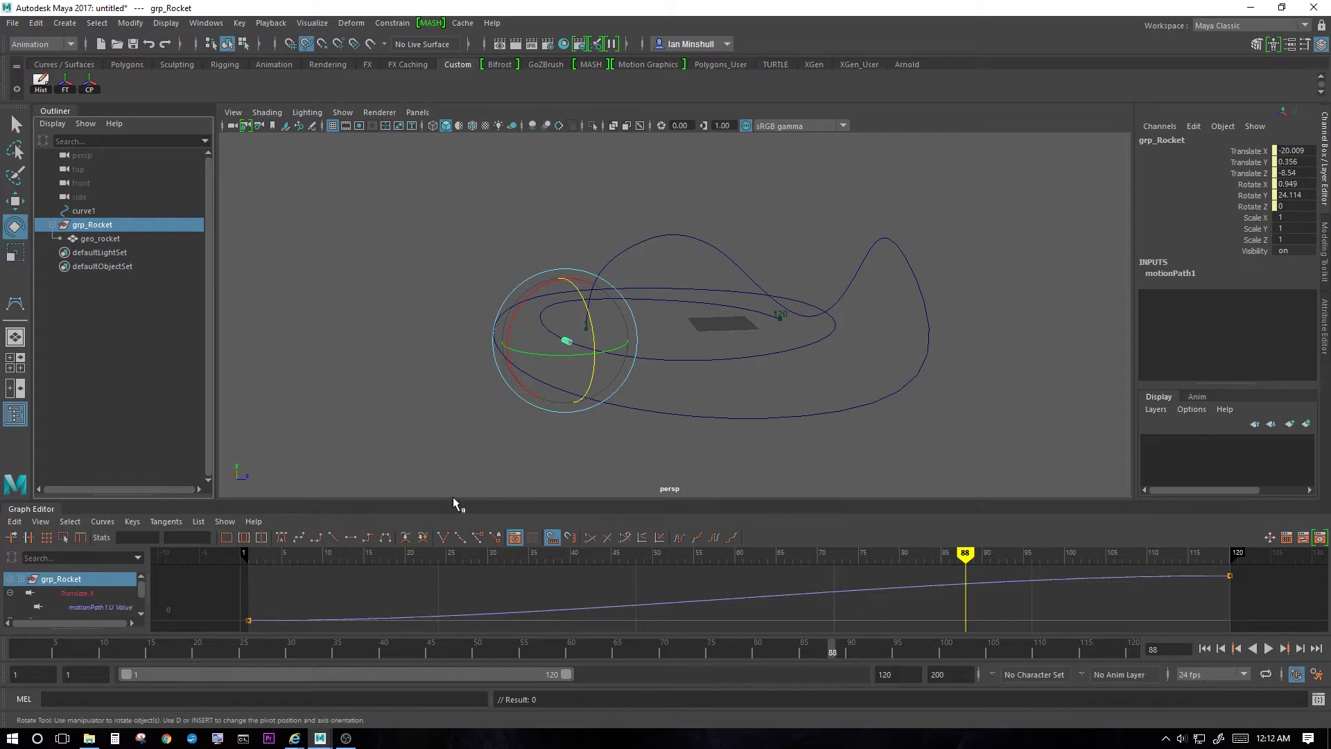
left_click_drag(451, 497, 459, 298)
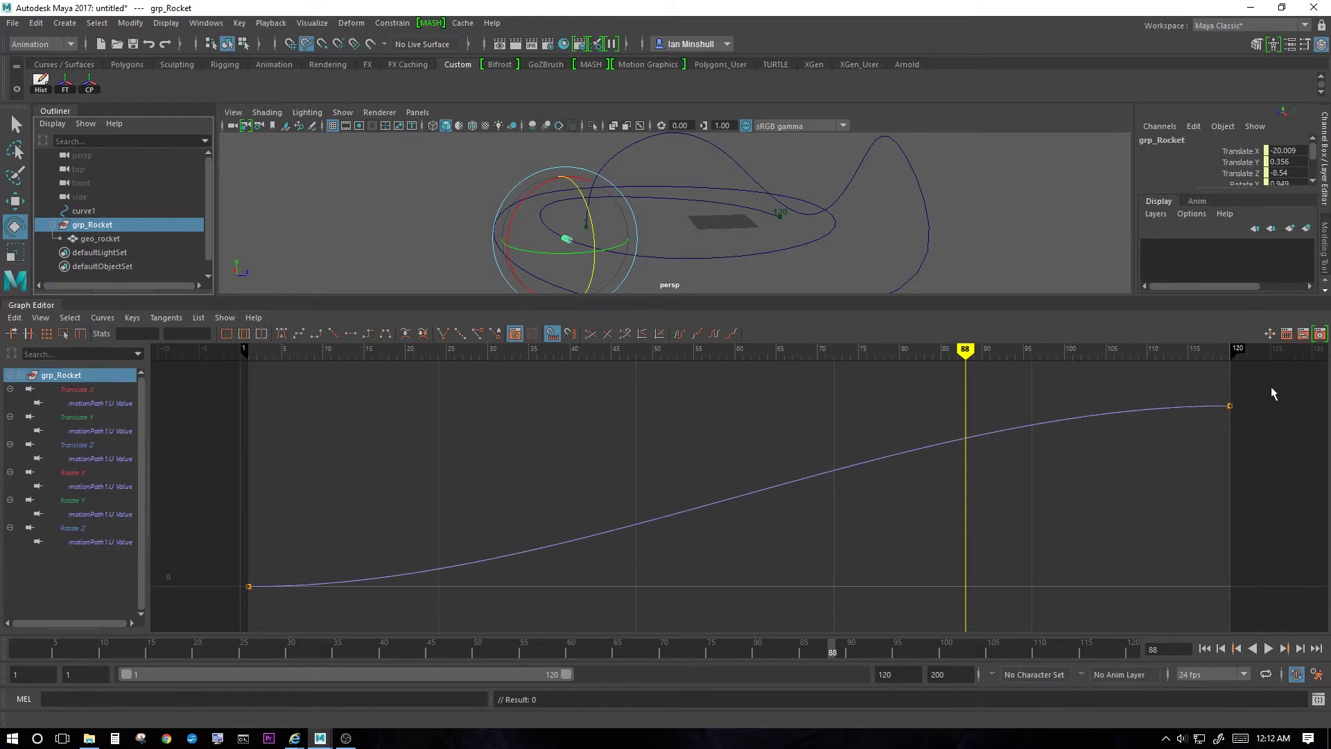
left_click_drag(1234, 380, 159, 615)
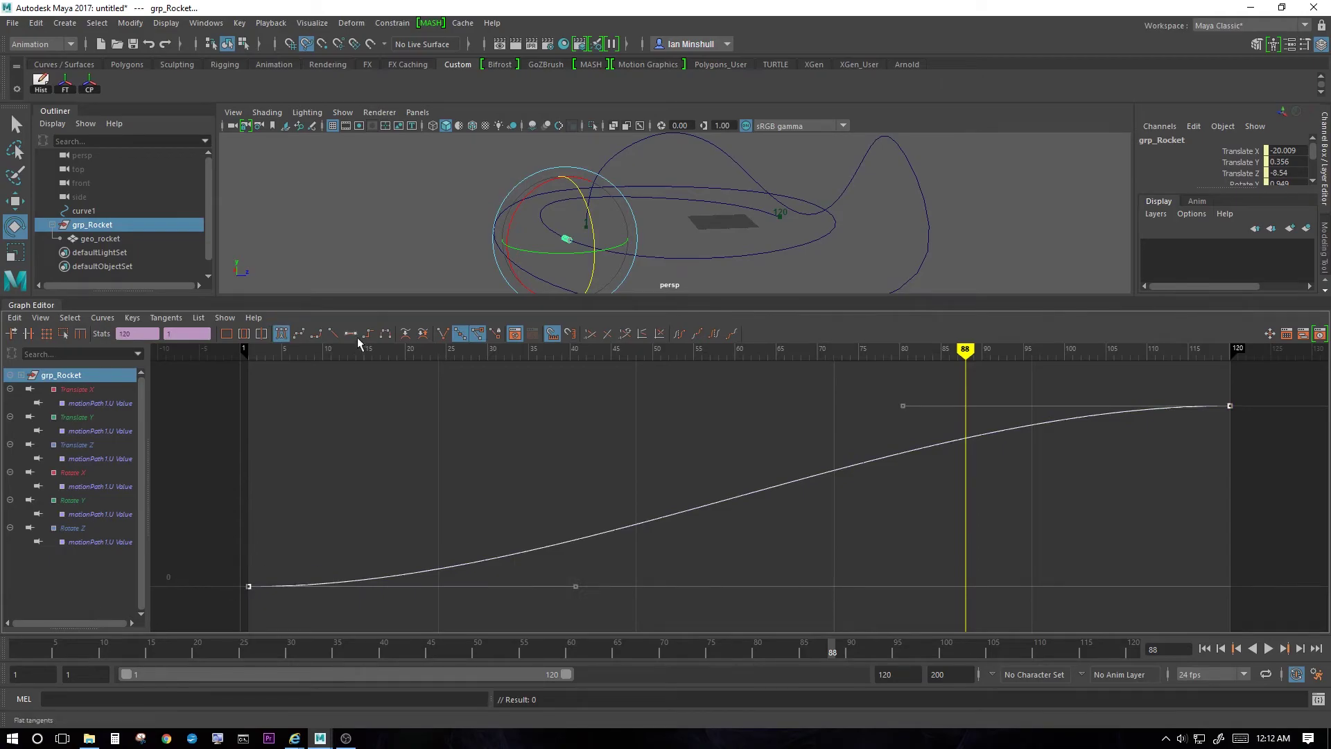
left_click(333, 335)
mouse_move(18, 652)
left_mouse_down()
mouse_move(39, 650)
mouse_move(16, 652)
left_mouse_up()
left_click(1270, 648)
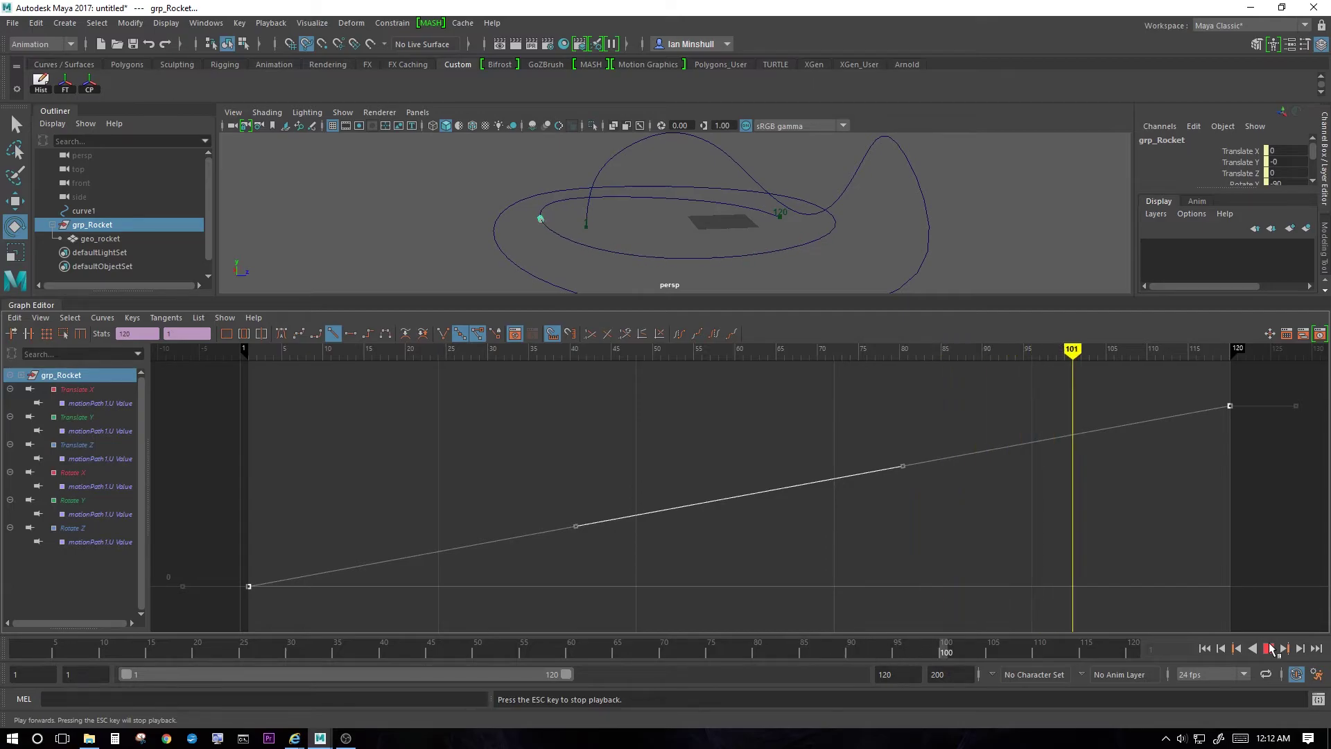
left_click(1270, 646)
Step: Give the frame-1 key a flat tangent so the rocket eases out of the start
left_click_drag(201, 583, 237, 610)
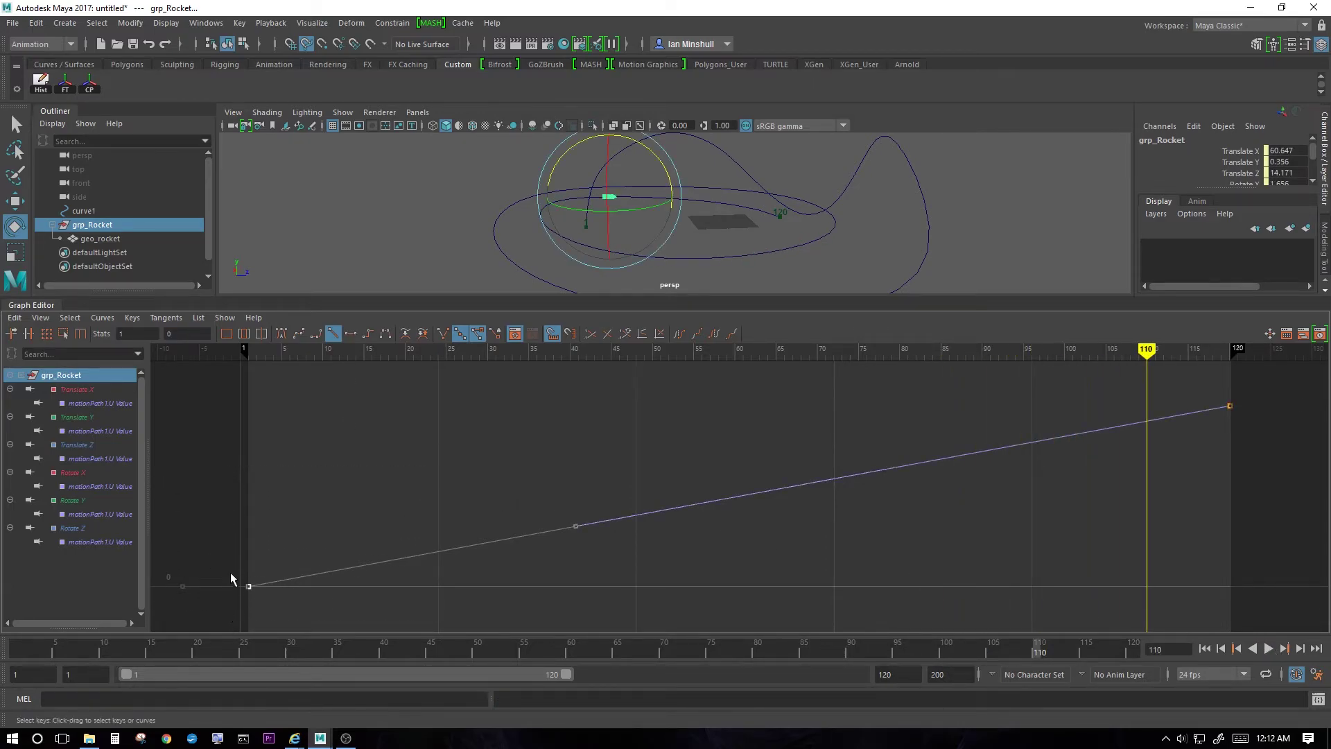
left_click(350, 335)
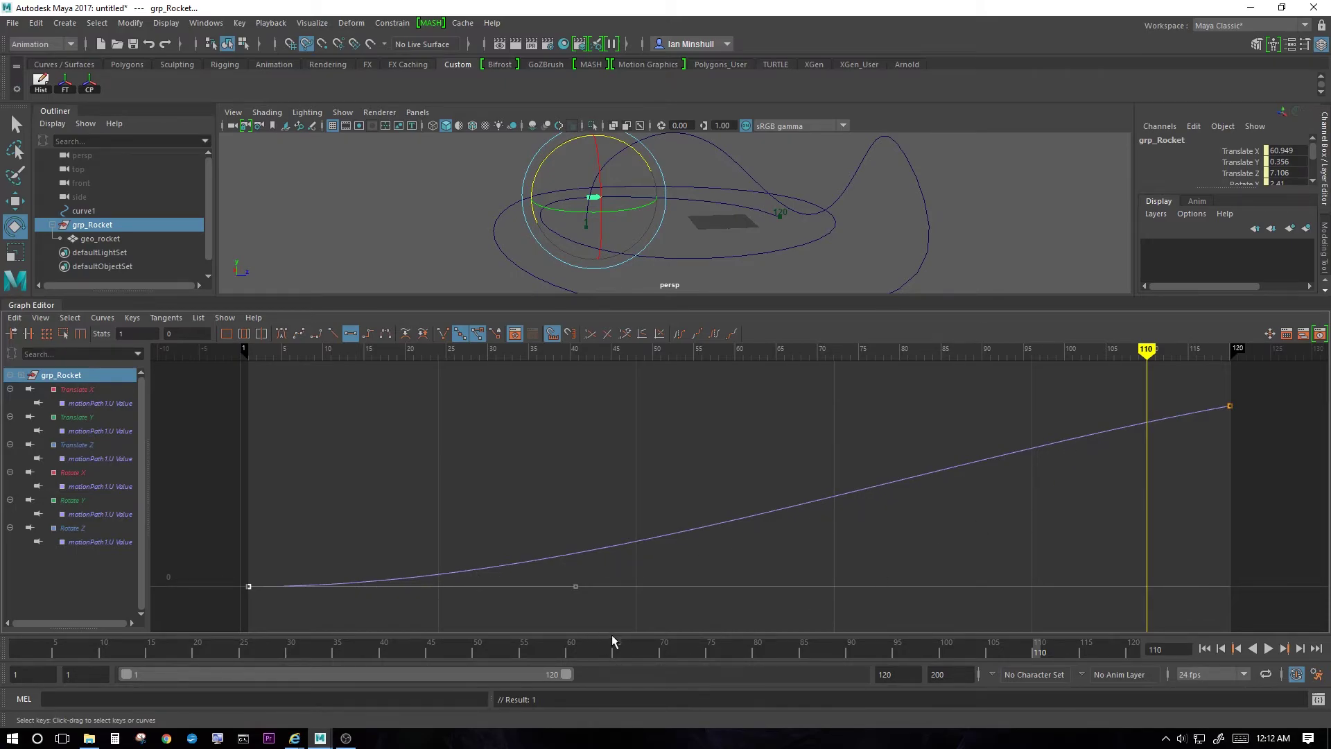
left_click(1204, 649)
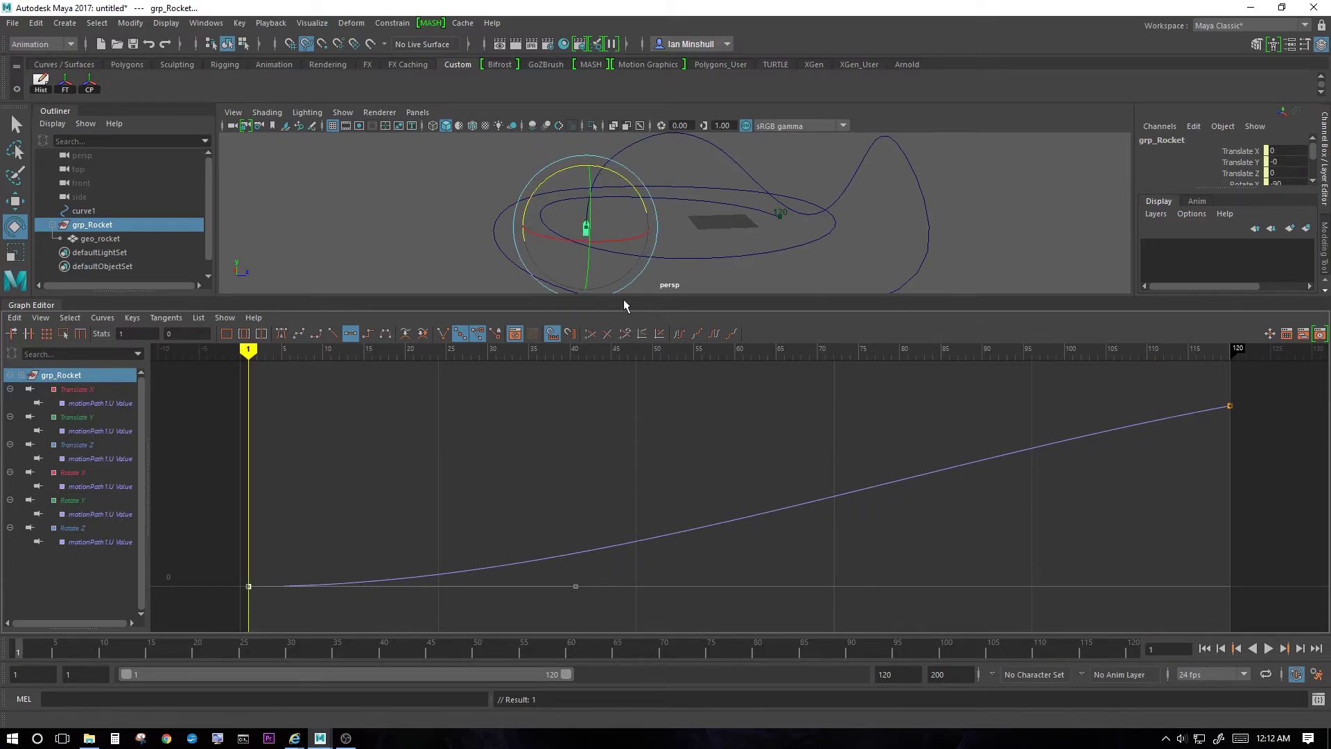
Step: Deselect everything and play back the eased rocket animation along curve1
left_click_drag(624, 299, 624, 528)
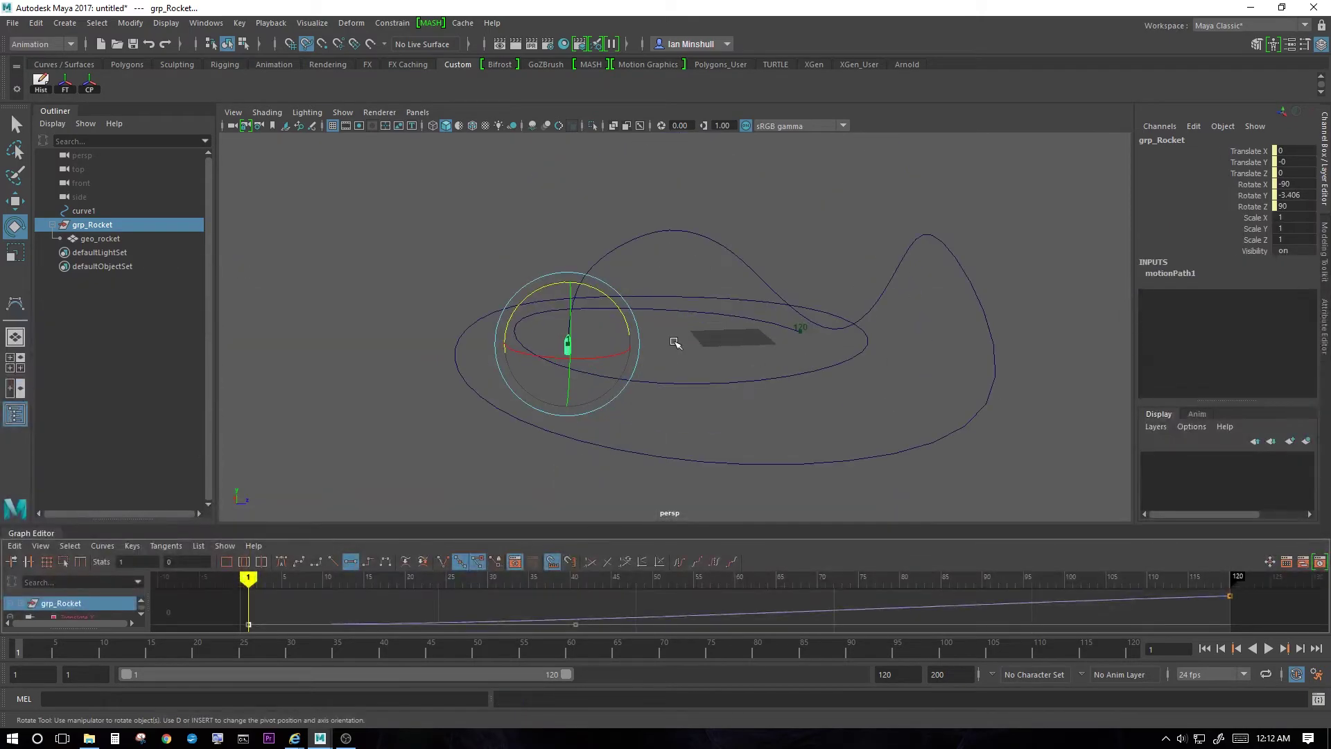
left_click(977, 461)
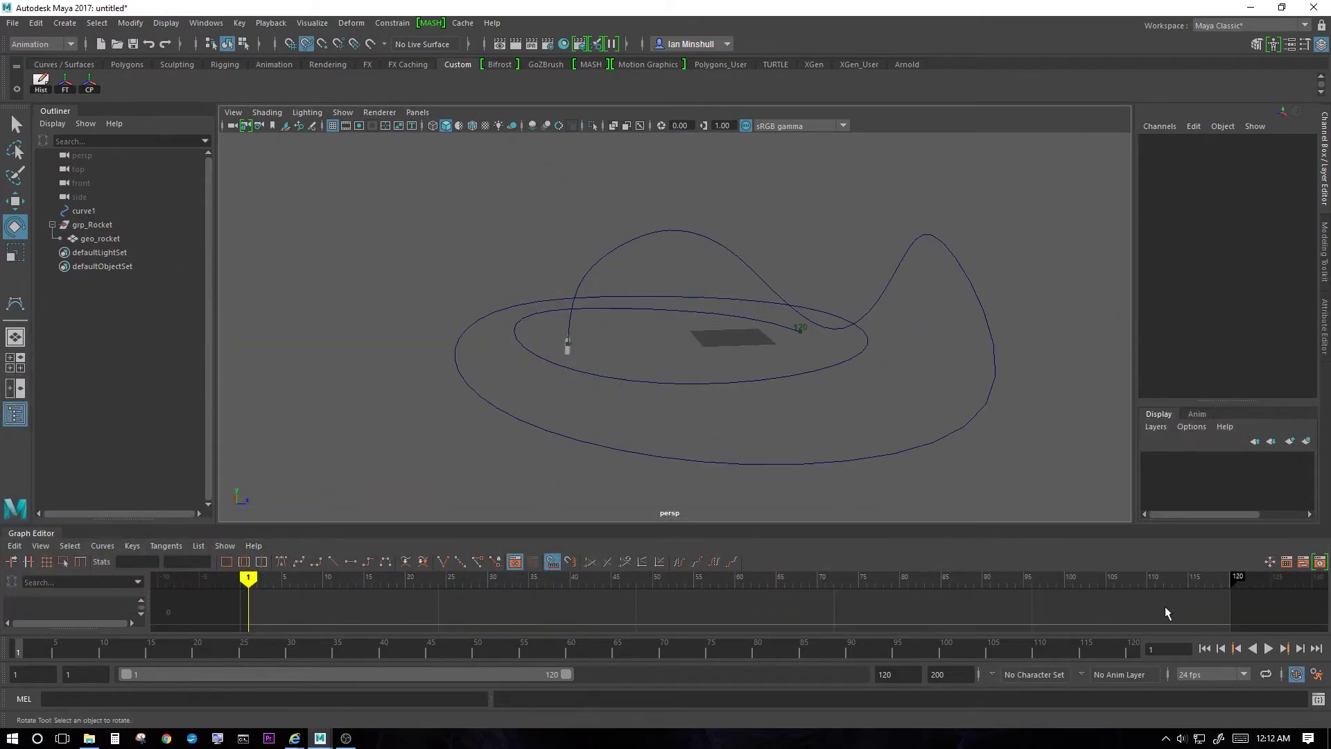
left_click(1270, 649)
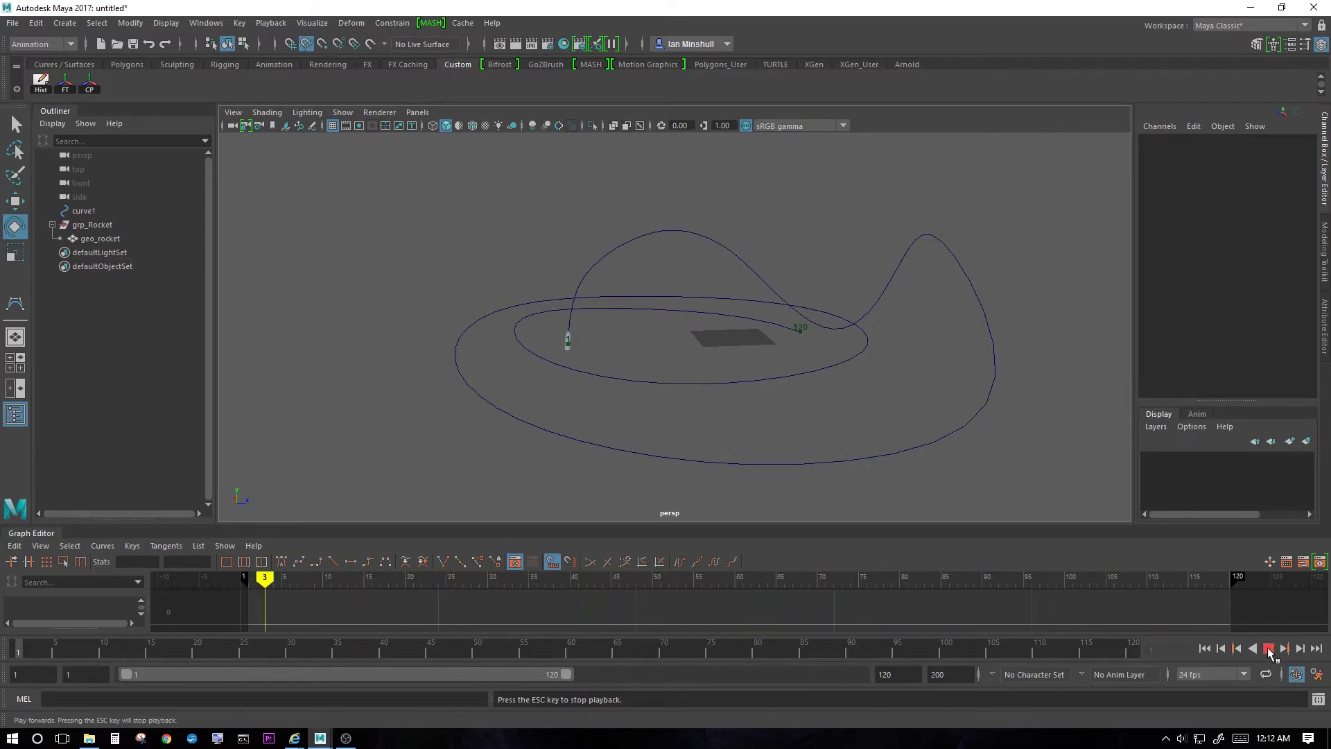
left_click(1269, 649)
Step: Move the perspective view in close on the rocket at its starting point
middle_click_drag(788, 407, 731, 375, "alt")
right_click_drag(731, 375, 805, 391, "alt")
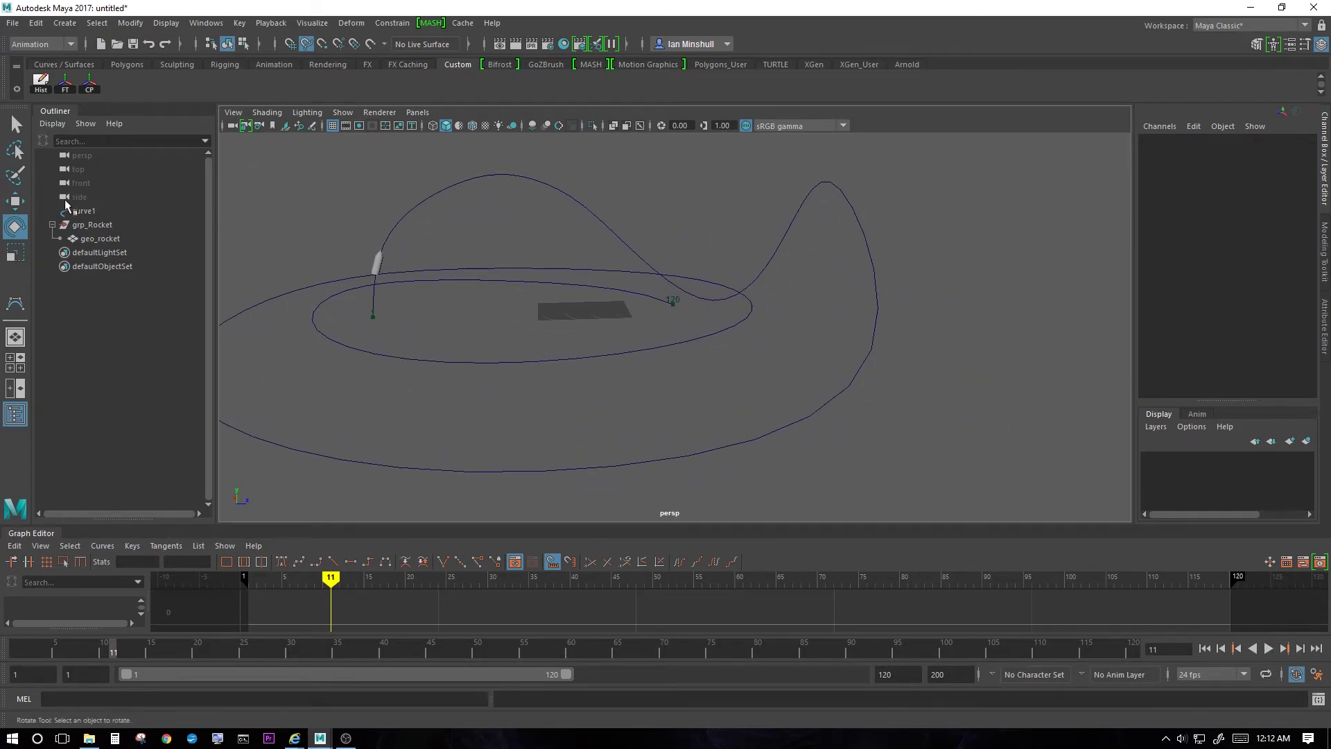
left_click(90, 225)
middle_click_drag(324, 330, 460, 354, "alt")
right_click_drag(460, 353, 418, 303, "alt")
middle_click_drag(418, 302, 737, 368, "alt")
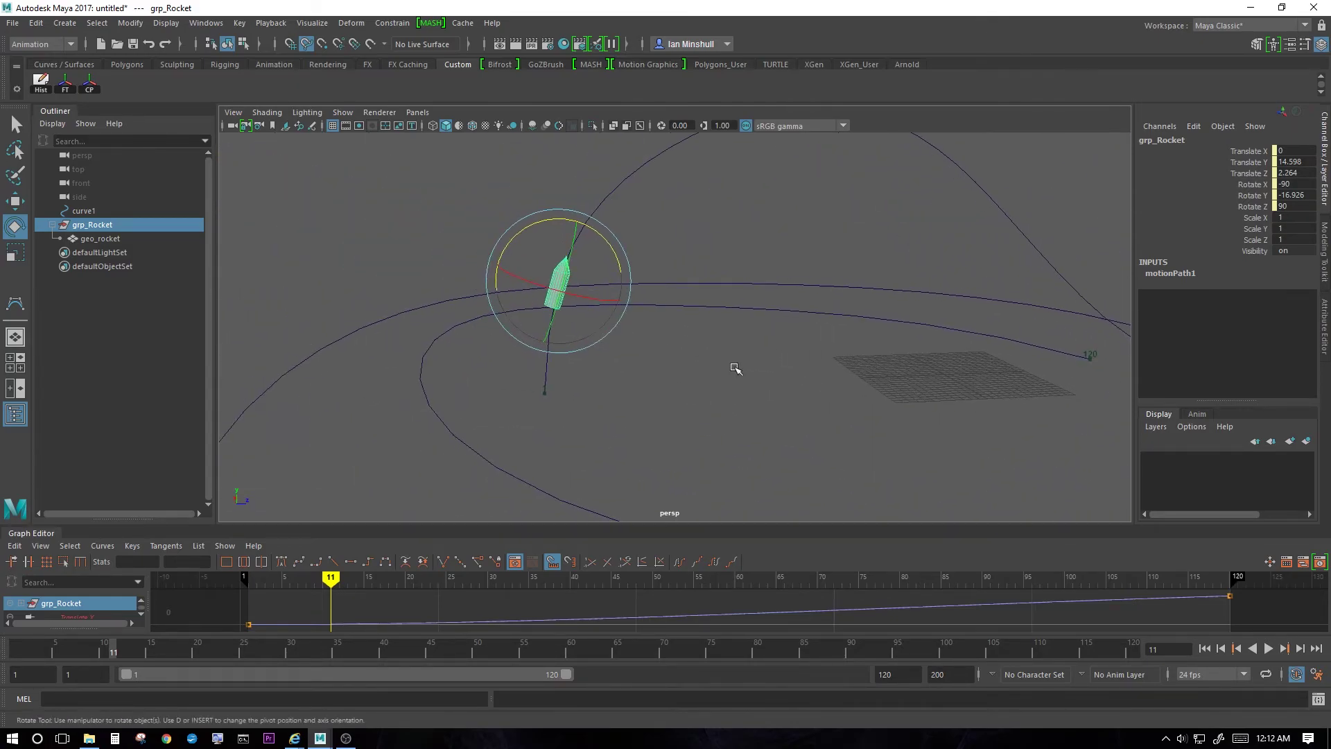
left_click(737, 369)
left_click_drag(594, 347, 665, 344, "alt")
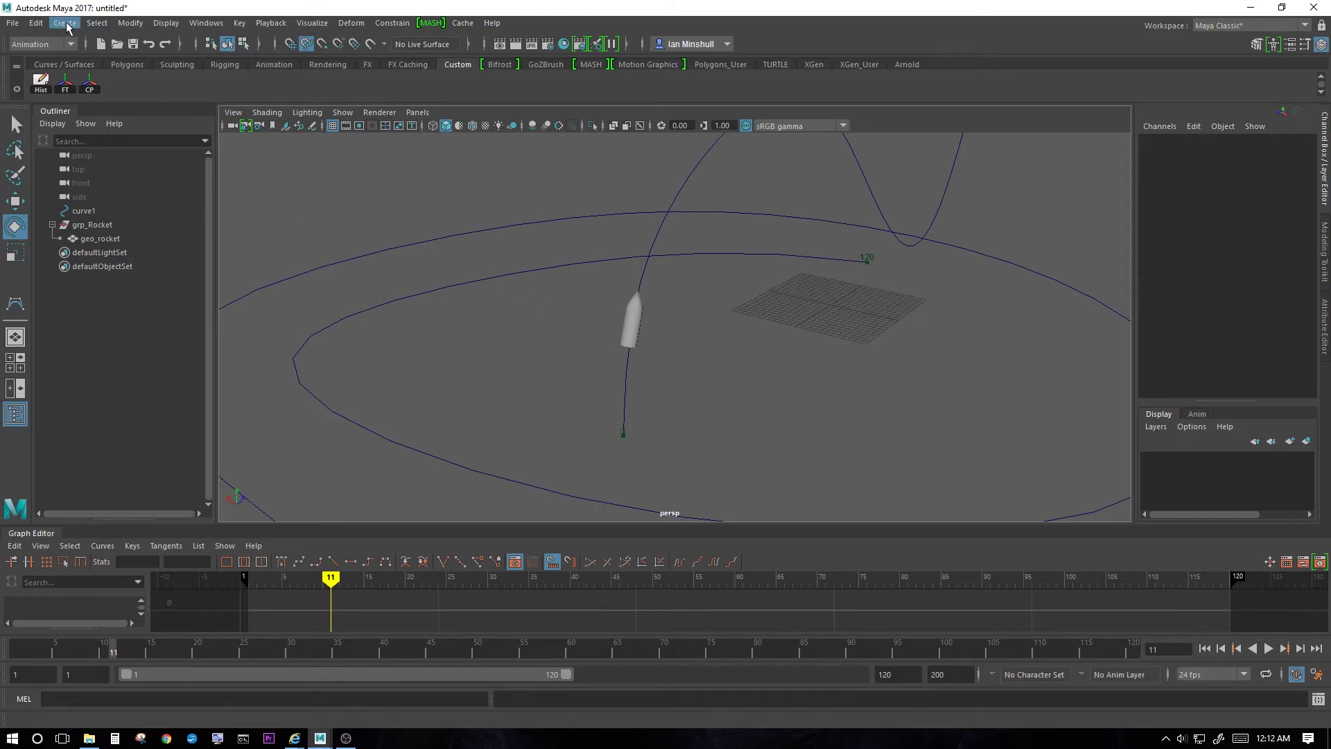
Step: Create a polygon torus and scale it flat around the rocket (4.21, 0.863, 4.21)
left_click(66, 25)
mouse_move(95, 72)
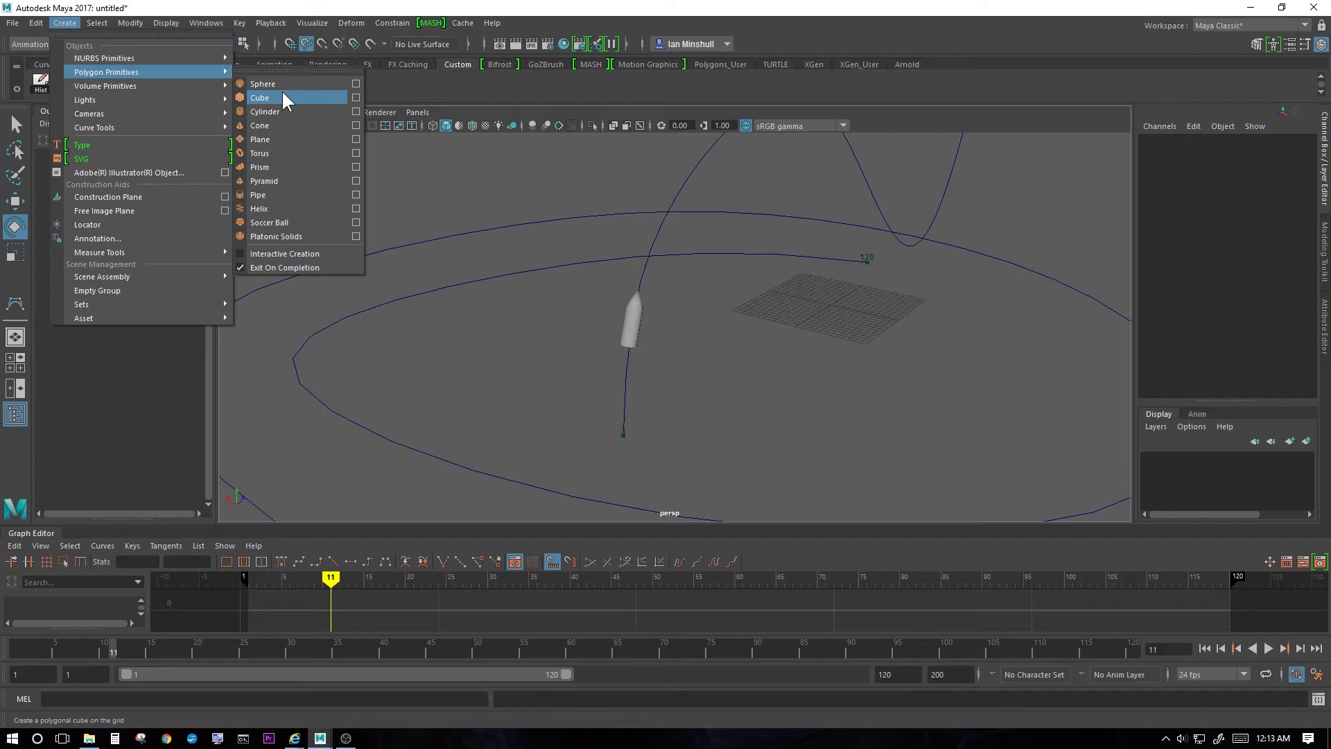
left_click(266, 153)
left_click_drag(811, 439, 594, 375, "alt")
key("w")
key("e")
key("r")
key("e")
key("r")
left_click_drag(546, 335, 527, 470)
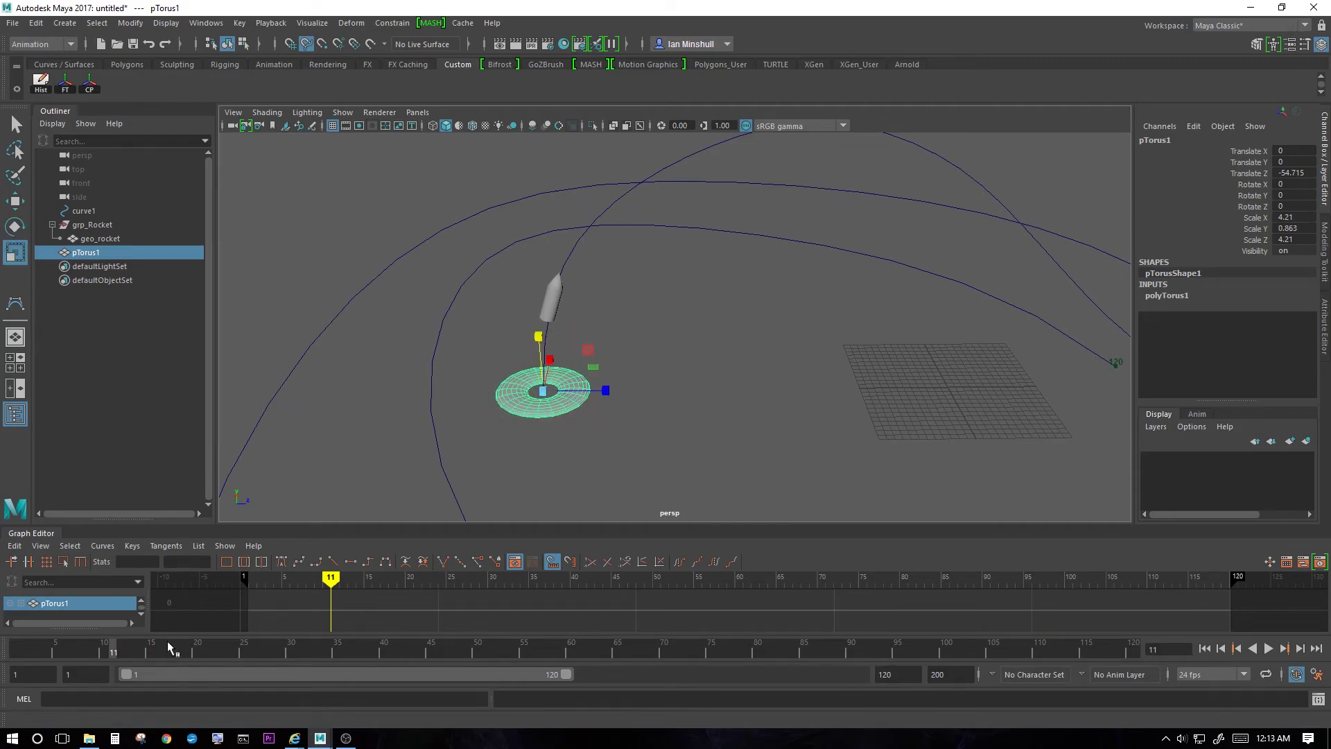
Step: Parent pTorus1 under grp_Rocket and play from frame 1 to confirm it rides the path
left_click_drag(161, 645, 4, 665)
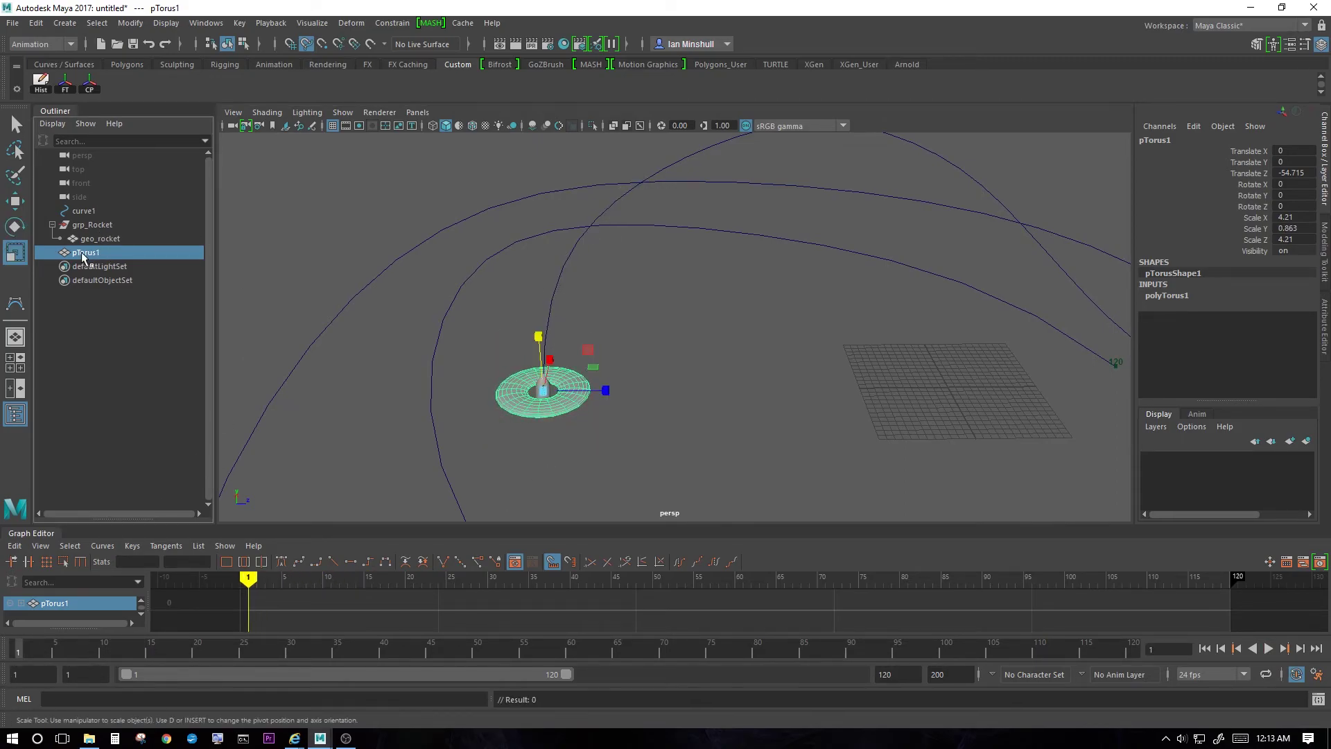
middle_click_drag(81, 252, 96, 226)
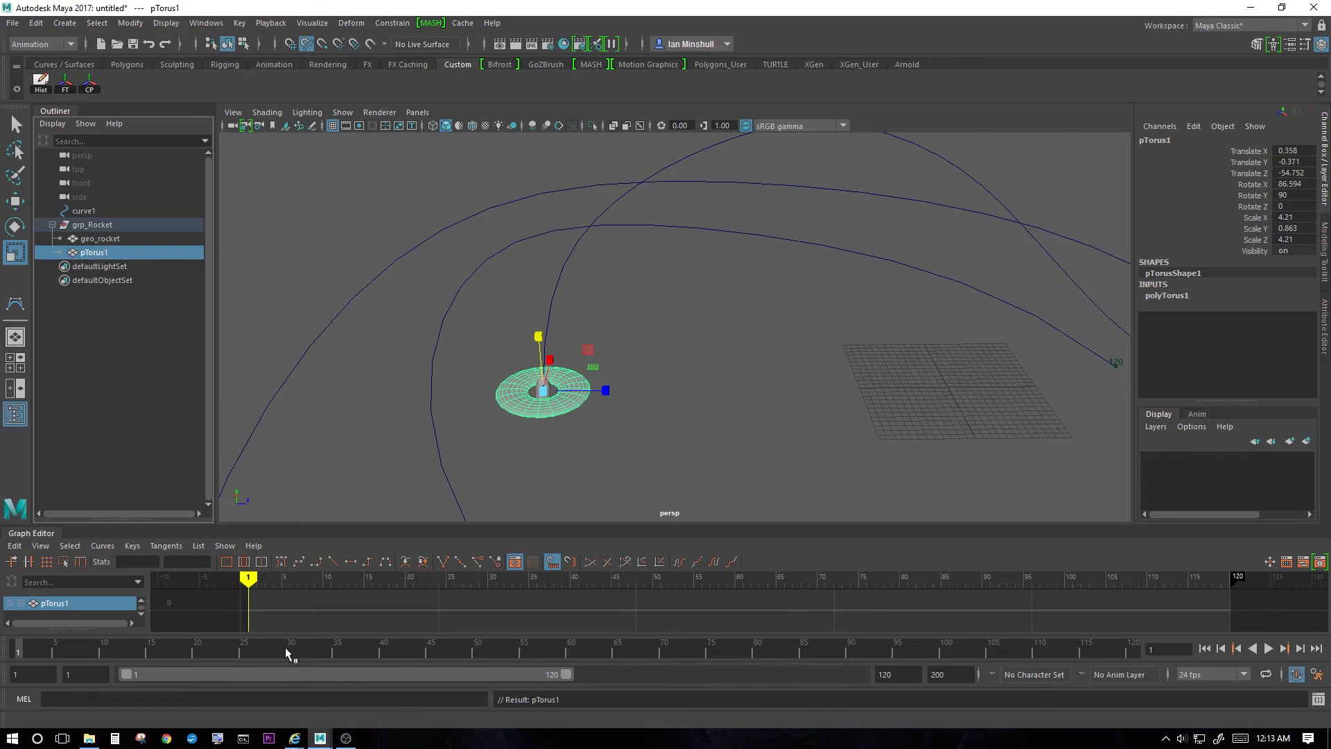
left_click_drag(20, 652, 725, 595)
left_click_drag(624, 332, 372, 528, "alt")
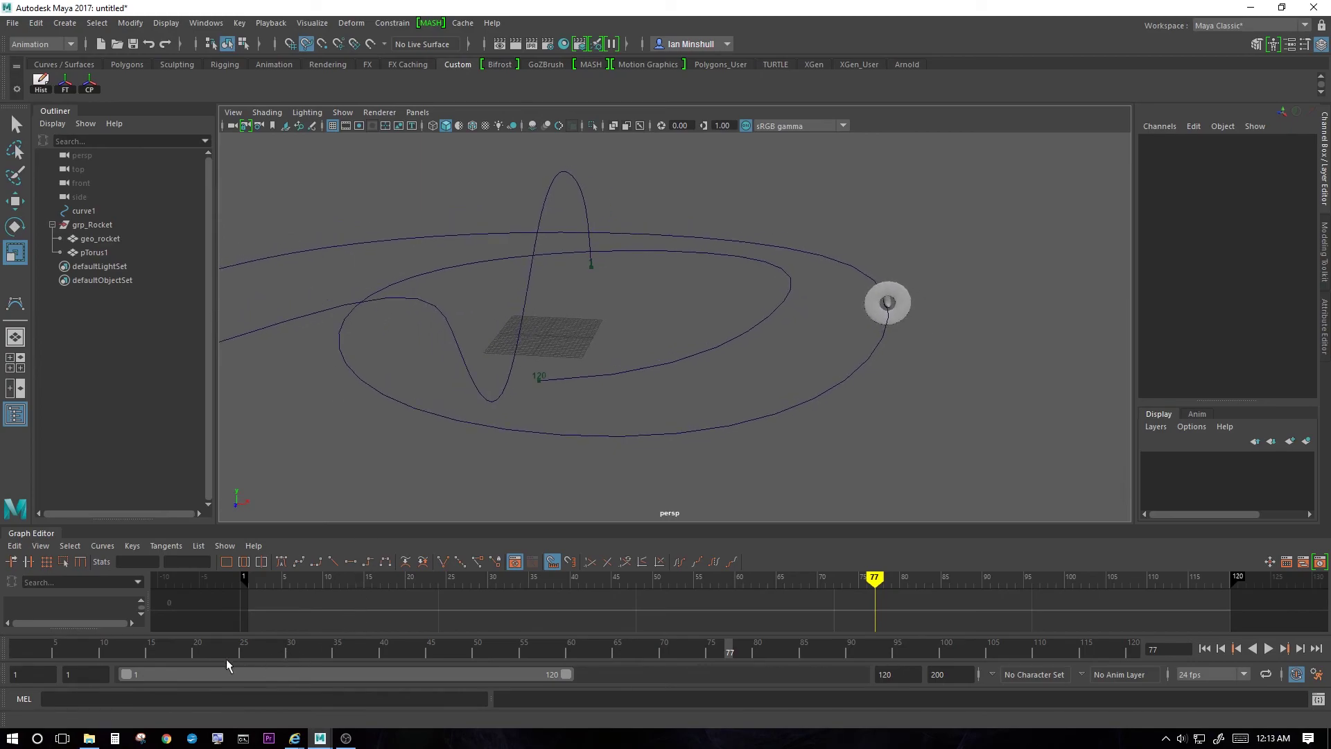
left_click(23, 647)
key("alt+v")
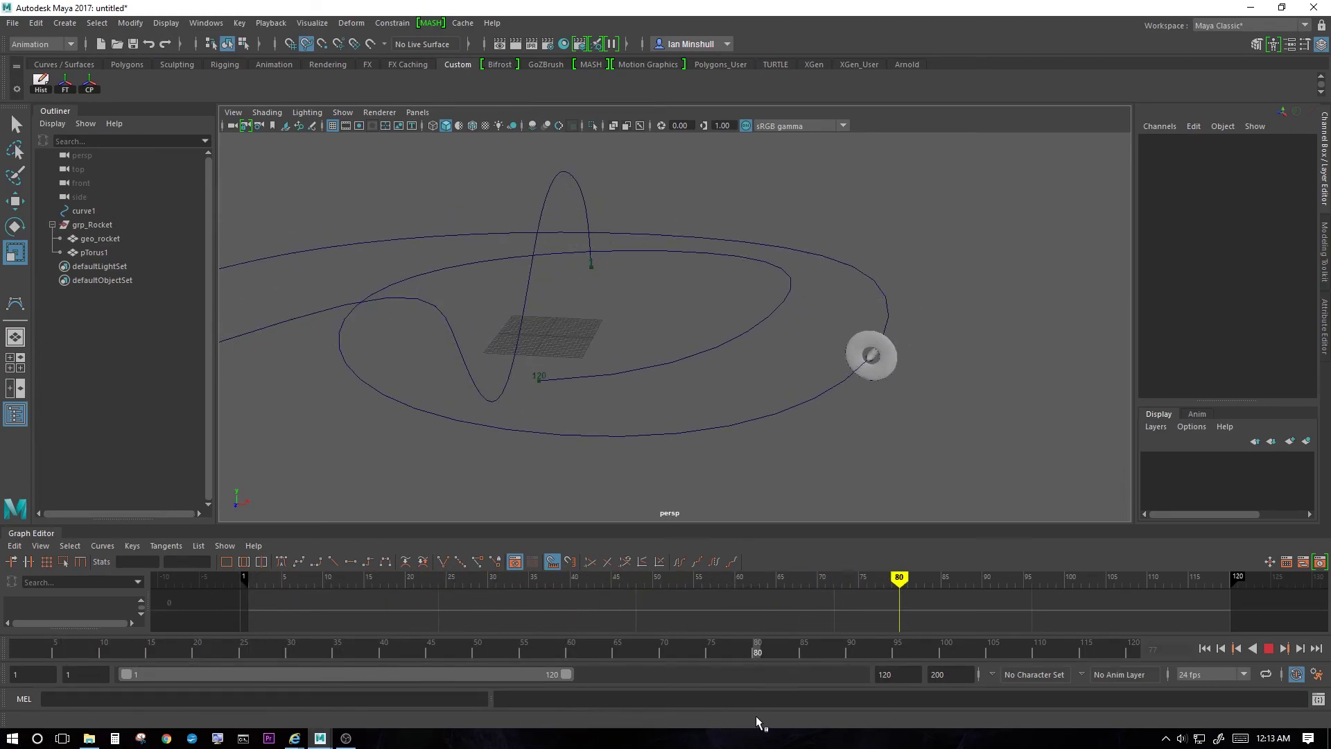
Step: Duplicate geo_rocket as geo_rocket1 and offset it beside the first to Translate X -16.448
key("alt+v")
left_click_drag(407, 414, 547, 451, "alt")
left_click(518, 428)
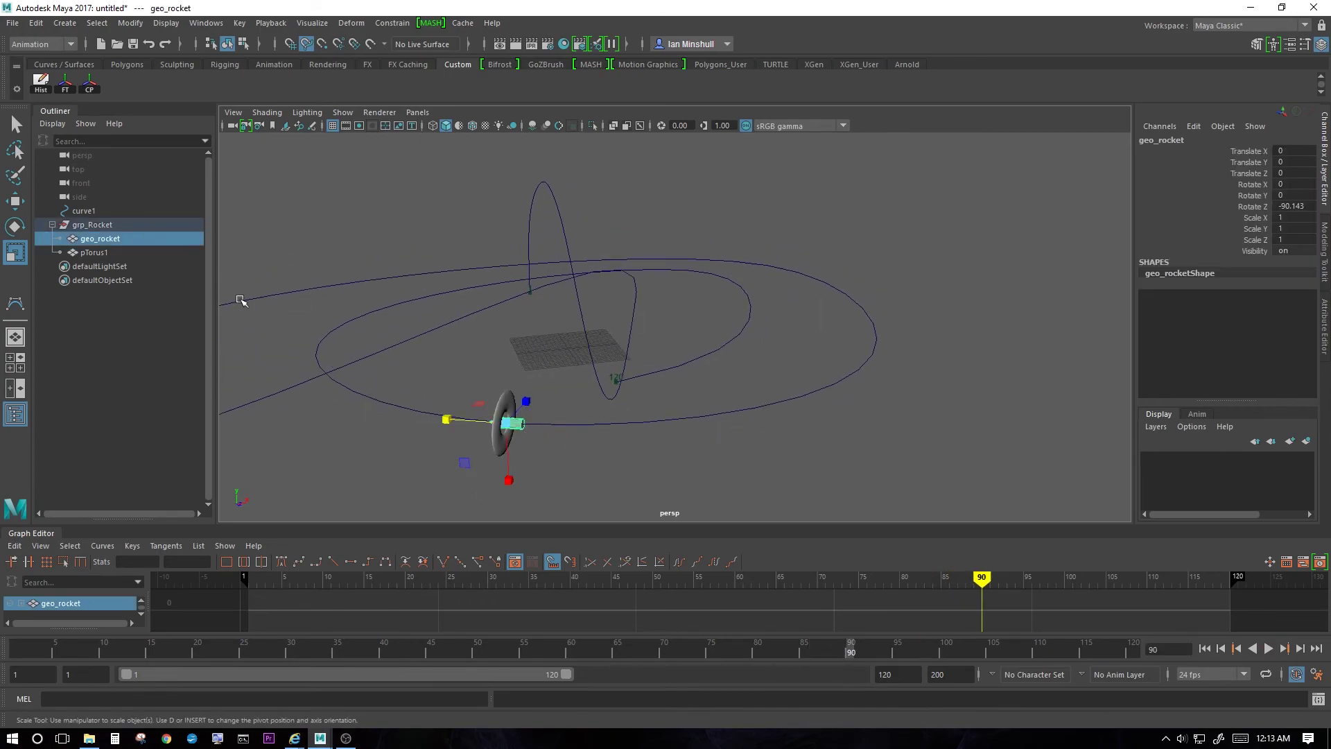
key("ctrl+d")
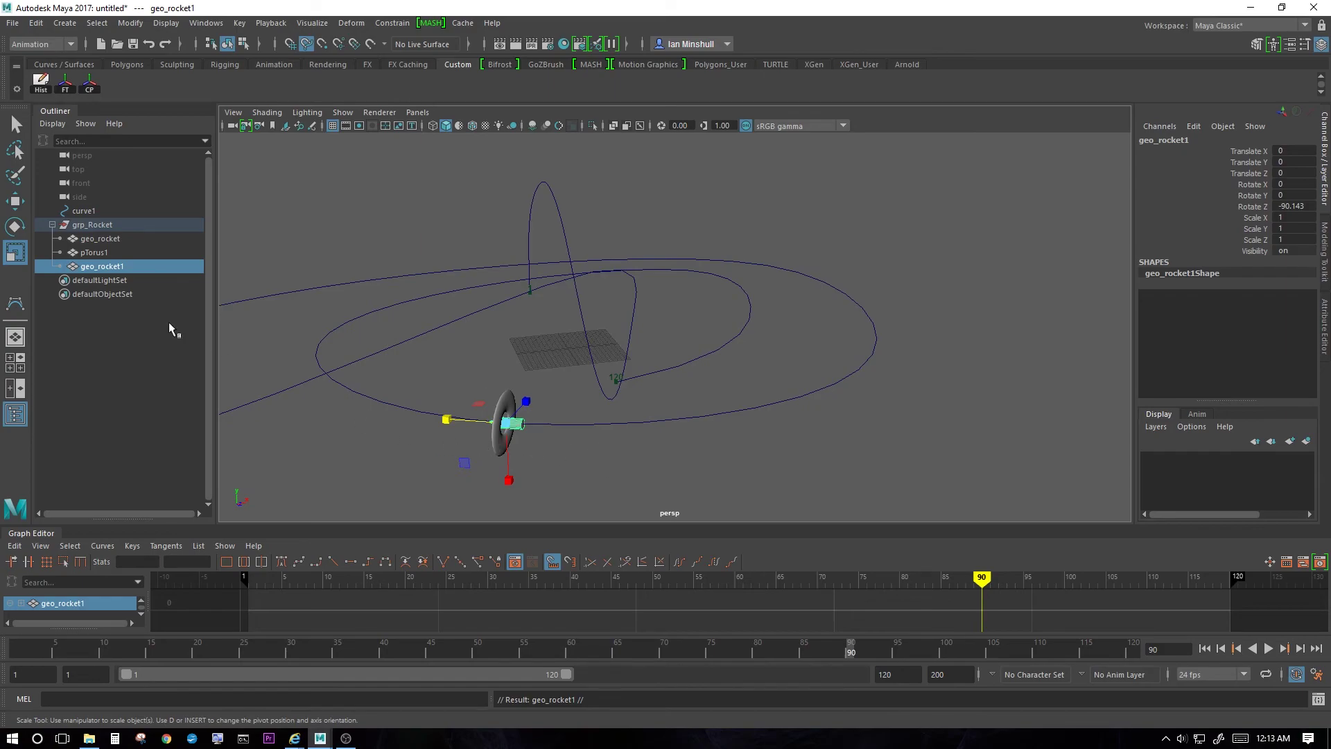
left_click_drag(466, 410, 692, 327, "alt")
key("w")
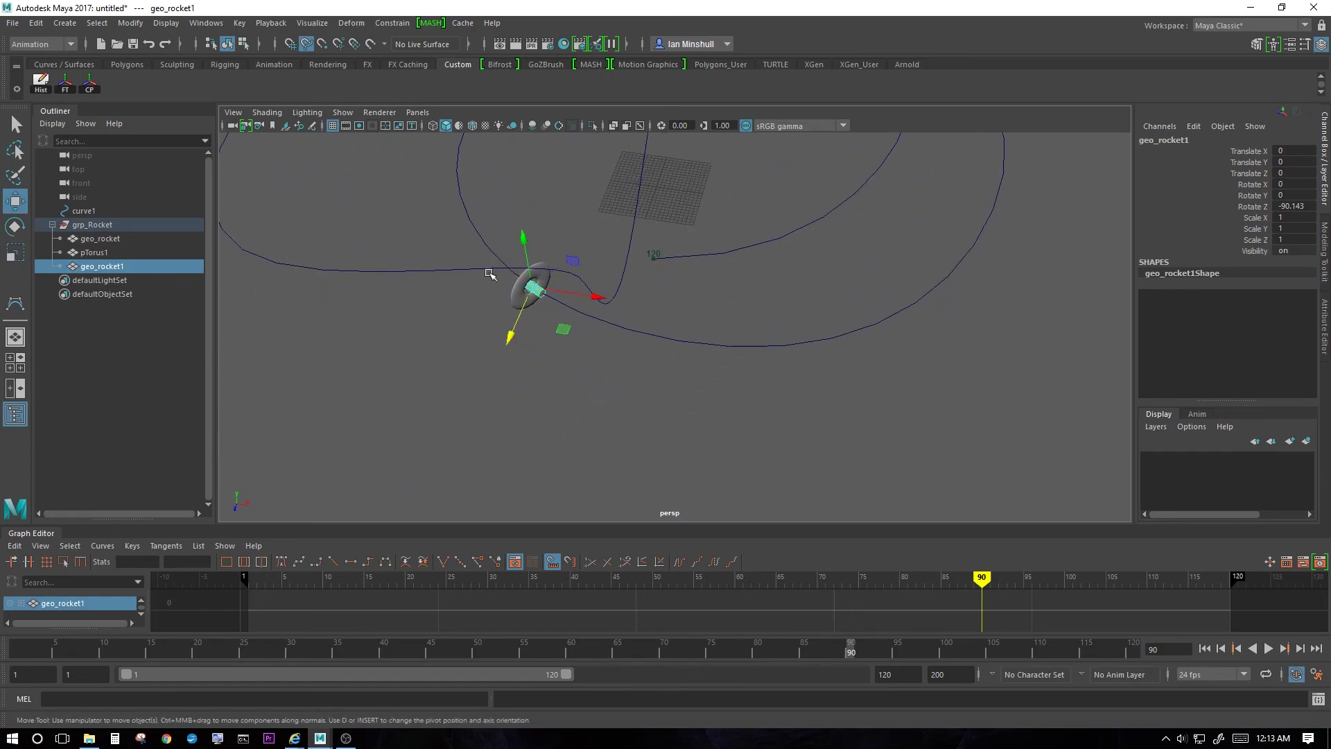
left_click_drag(545, 295, 526, 281)
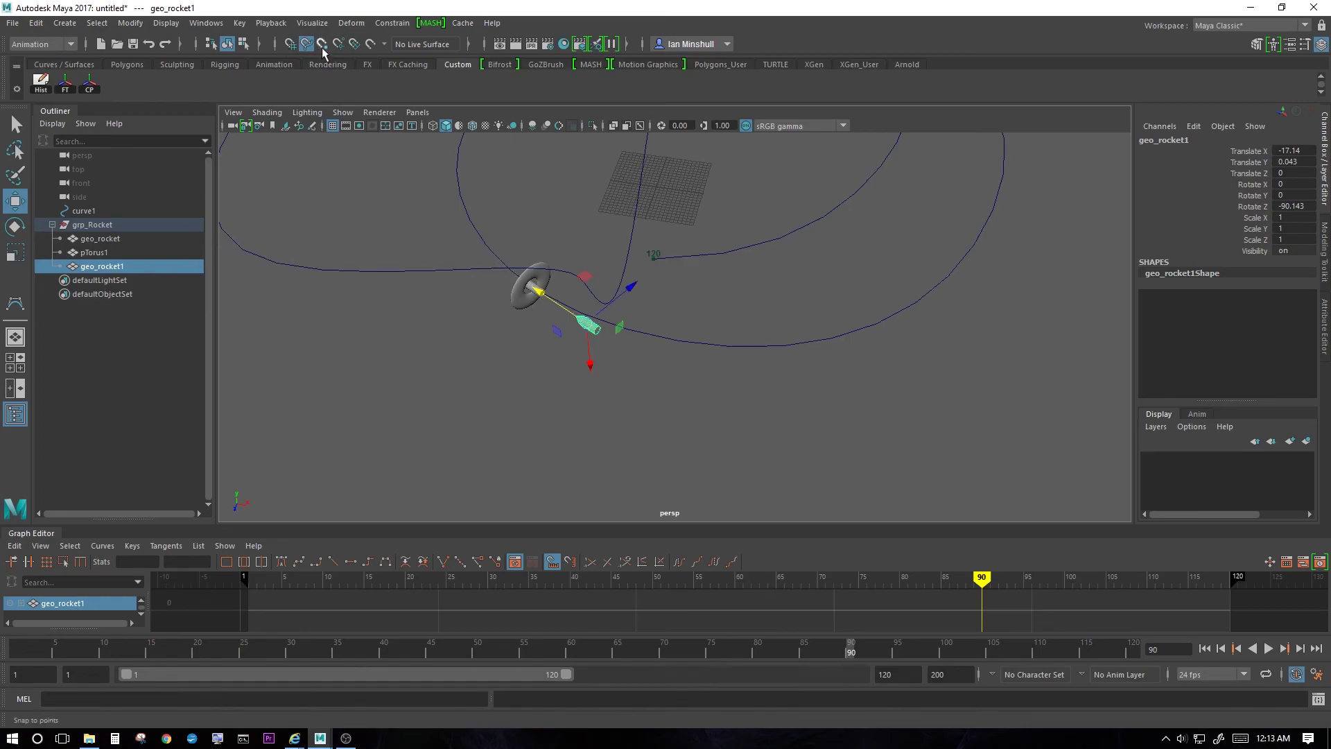
key("ctrl+z")
left_click_drag(492, 256, 626, 357)
Step: Tilt geo_rocket1 to -12.393 on X and scrub the timeline to check both rockets travel
key("e")
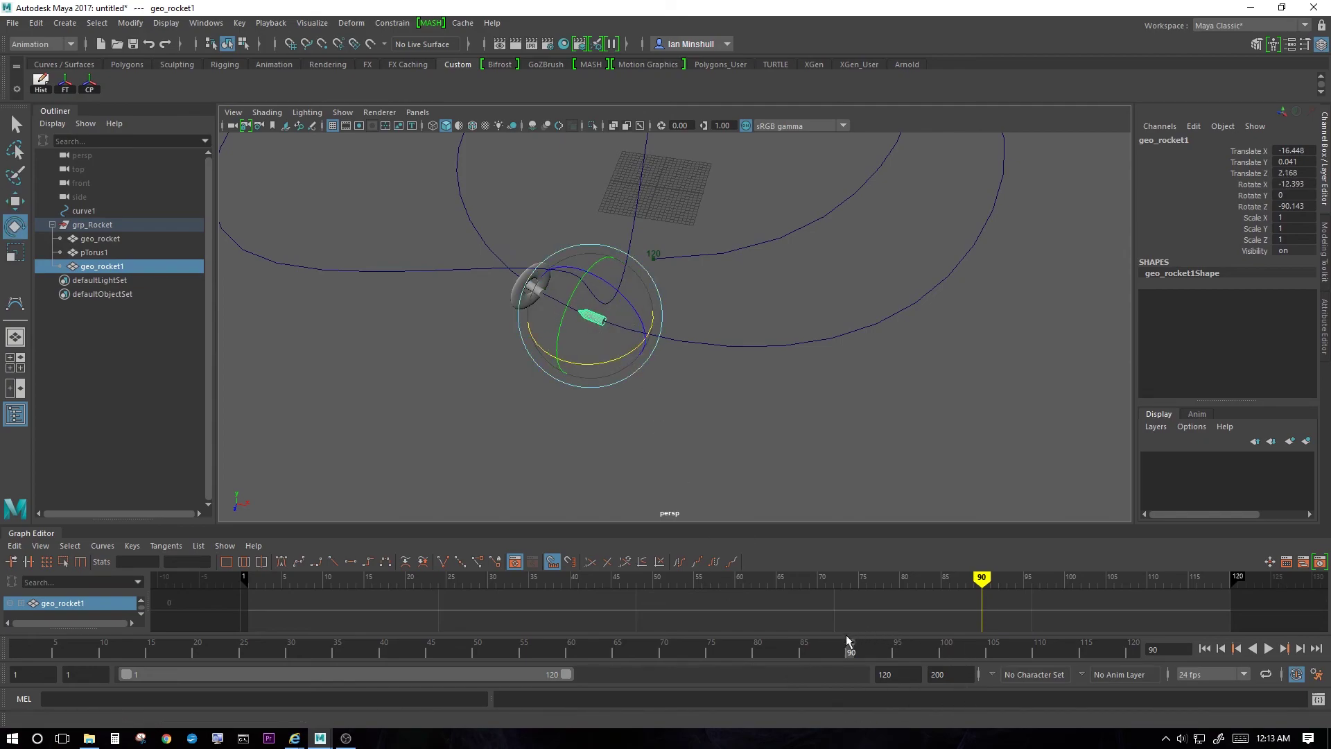
left_click_drag(843, 638, 739, 647)
left_click_drag(761, 309, 395, 144, "alt")
left_click_drag(686, 646, 1003, 648)
right_click_drag(763, 471, 1186, 414, "alt")
left_click_drag(971, 312, 583, 268, "alt")
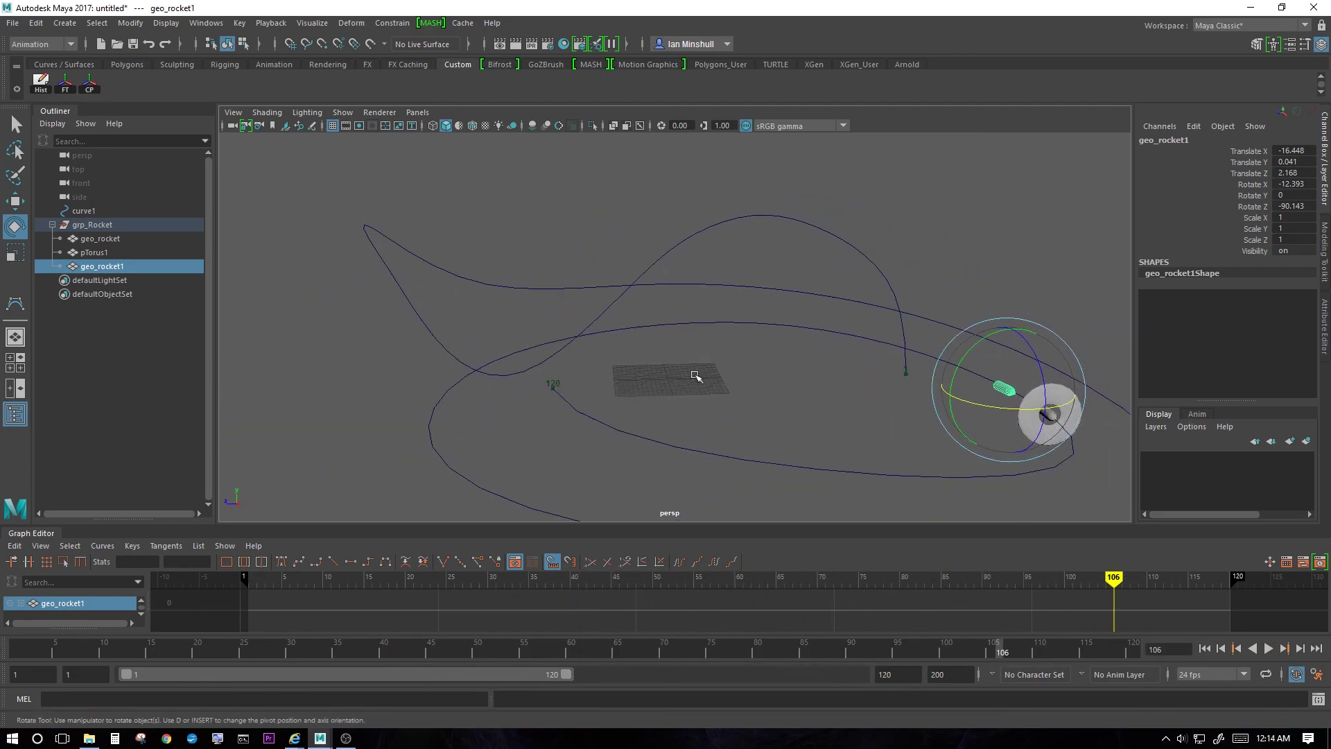